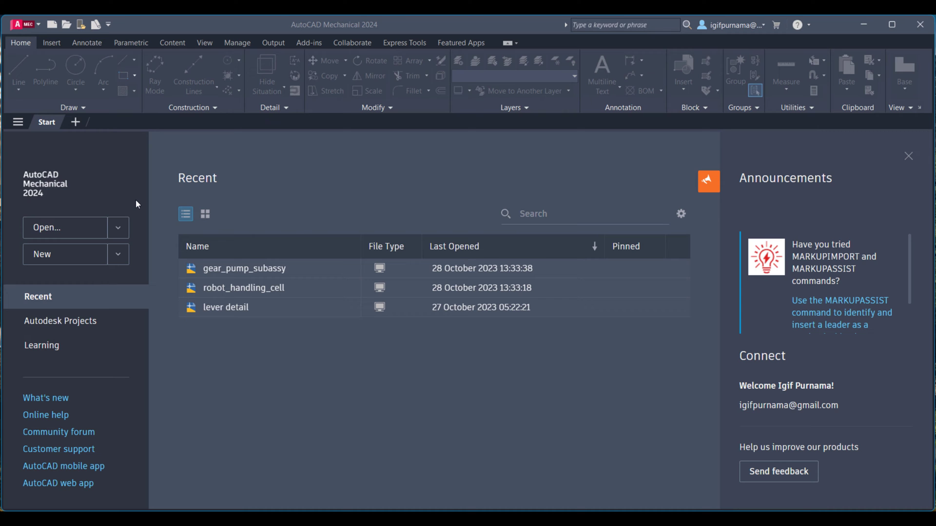
# Step: Create a new blank drawing, Drawing2, from the default template
pyautogui.click(65, 259)
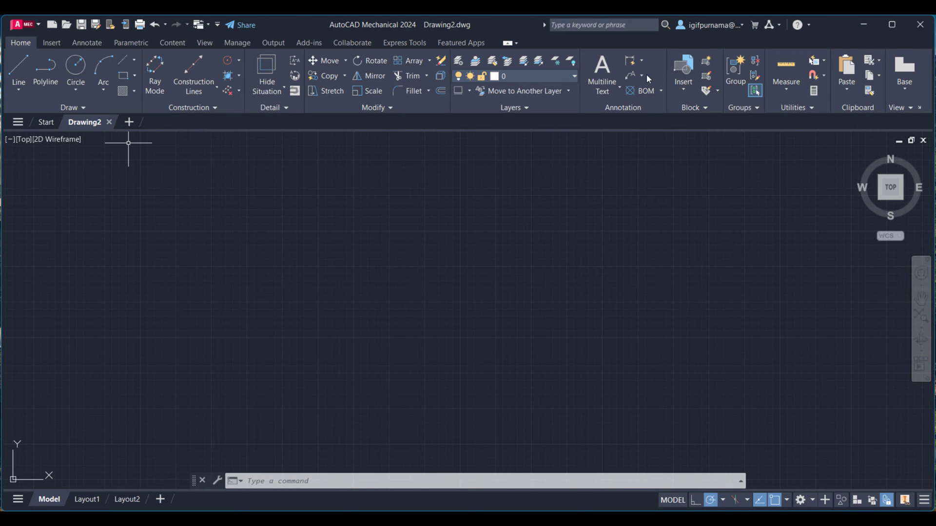
# Step: Start a library motor insert and select the first JB/T 8680 General Induction Motor entry
pyautogui.click(132, 44)
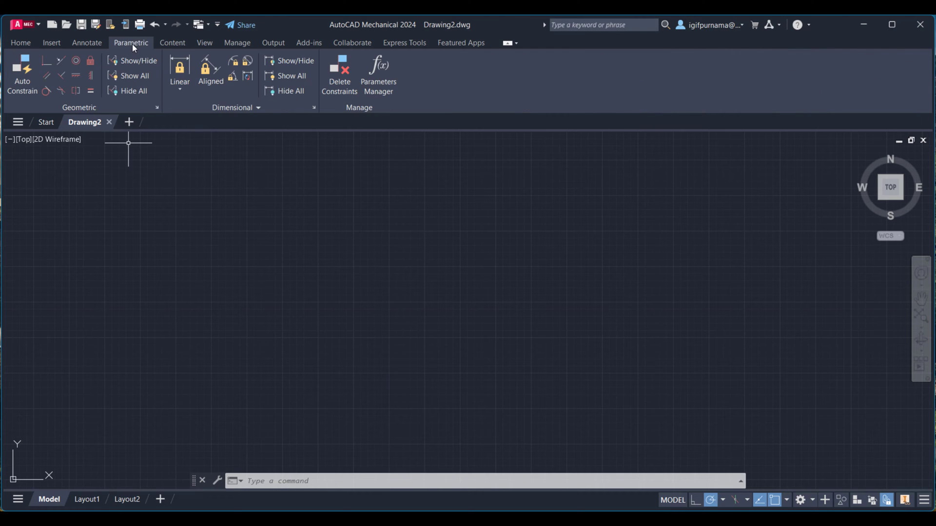
pyautogui.click(171, 46)
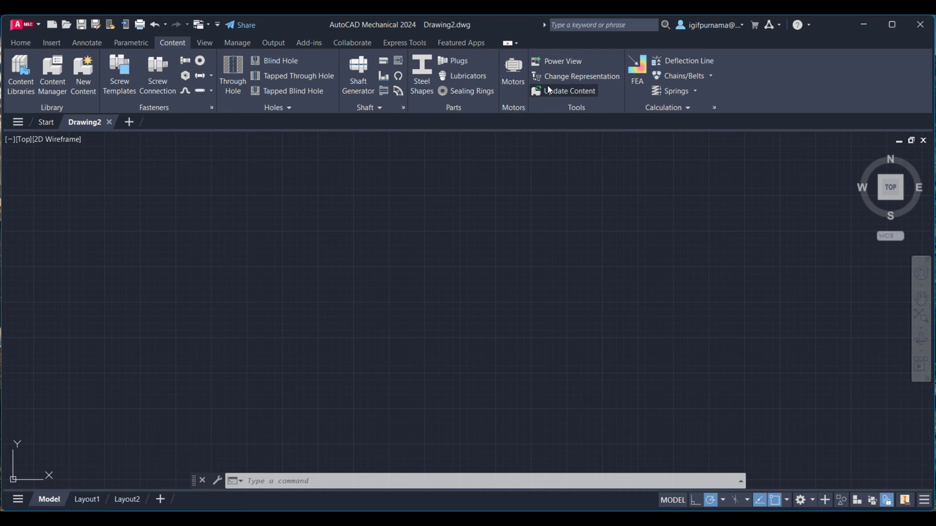
pyautogui.click(512, 80)
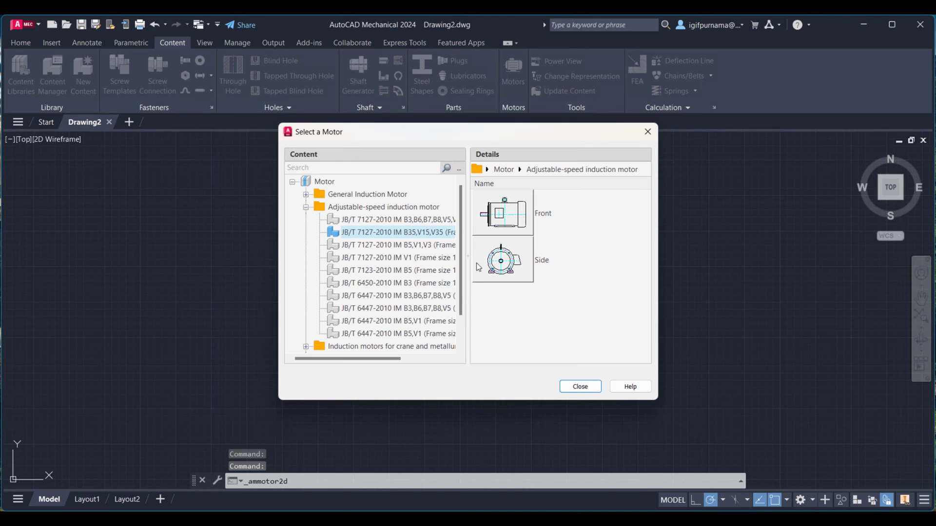
pyautogui.click(305, 207)
pyautogui.click(383, 207)
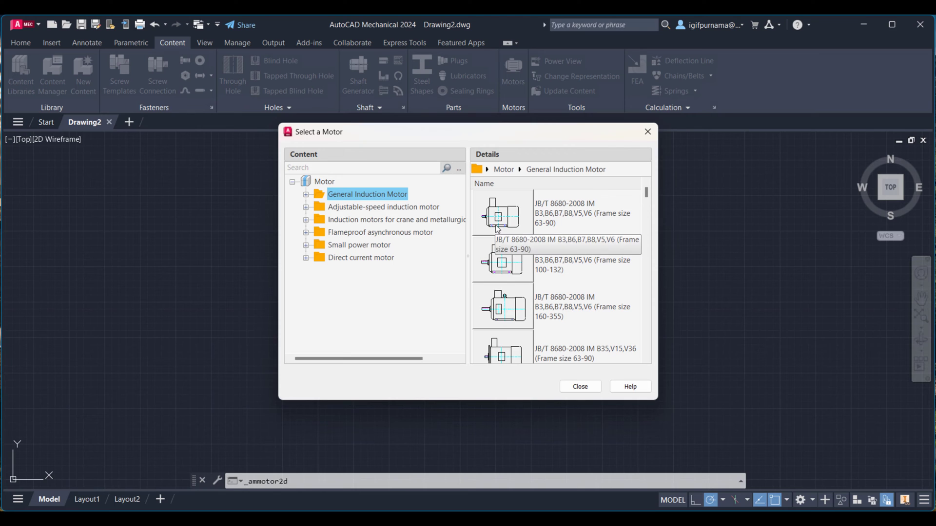
pyautogui.click(396, 209)
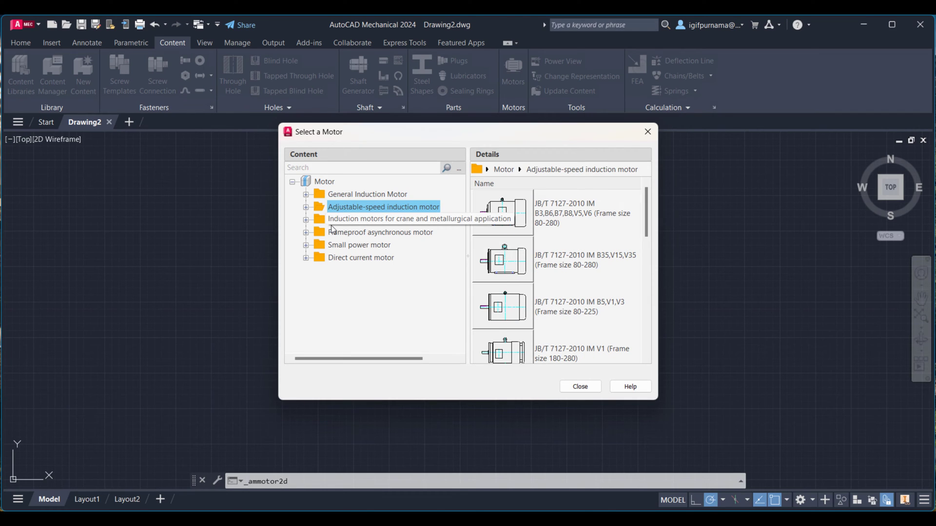
pyautogui.click(306, 220)
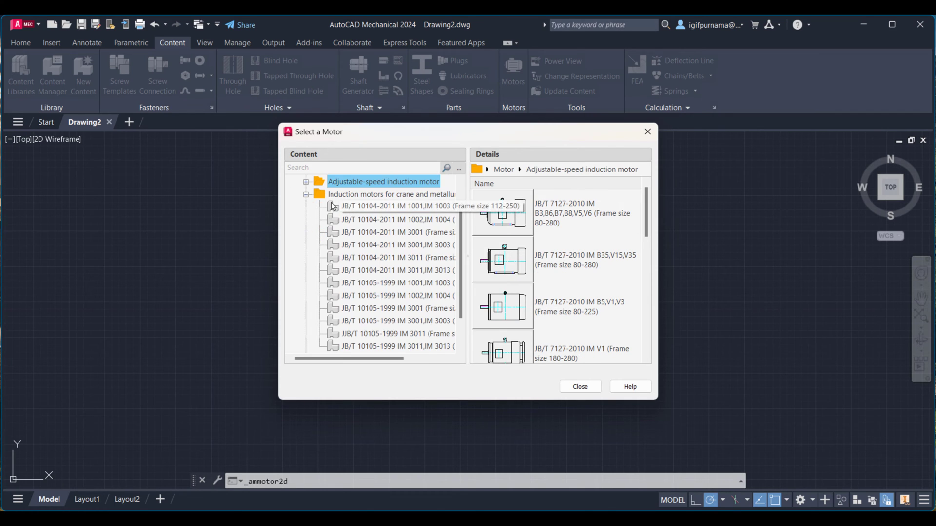
pyautogui.click(306, 194)
pyautogui.click(390, 194)
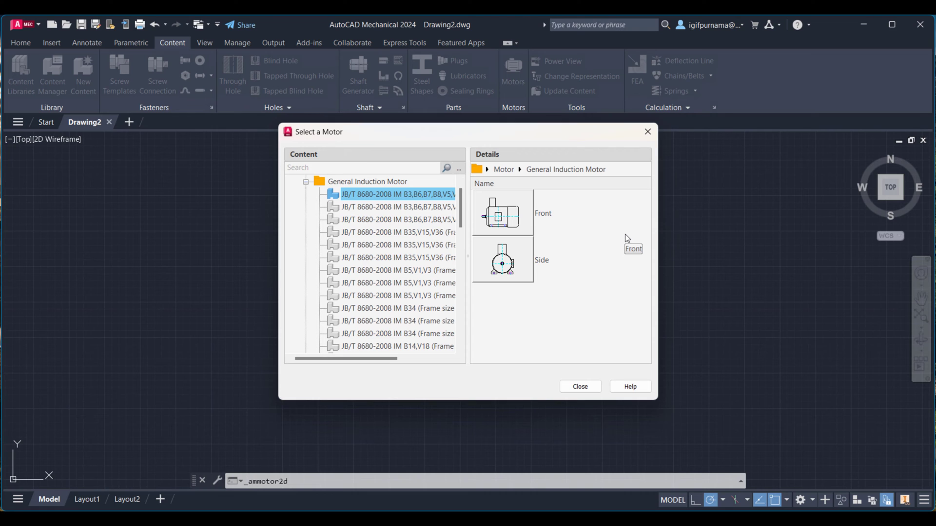
# Step: Place the Y2-80M JB/T 8680 motor front view at rotation 0 and zoom to extents
pyautogui.doubleClick(509, 215)
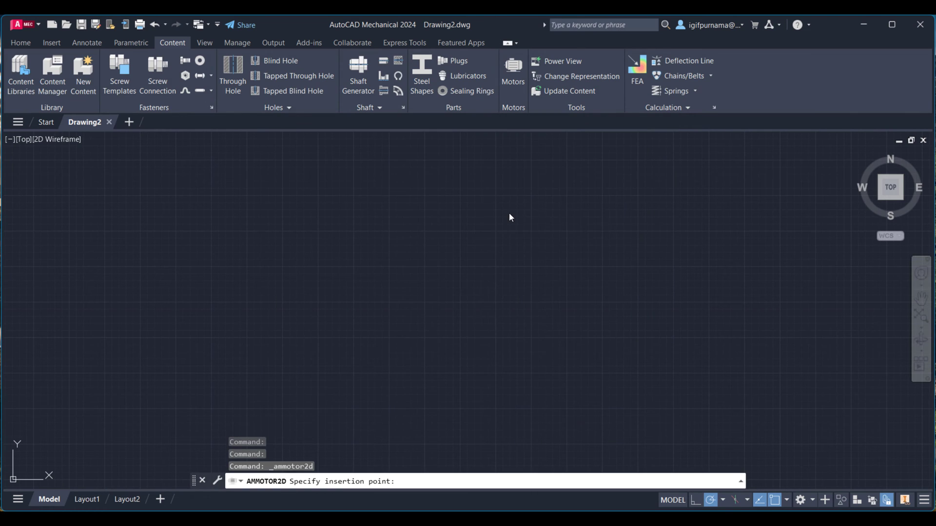
pyautogui.click(509, 216)
pyautogui.press('Return')
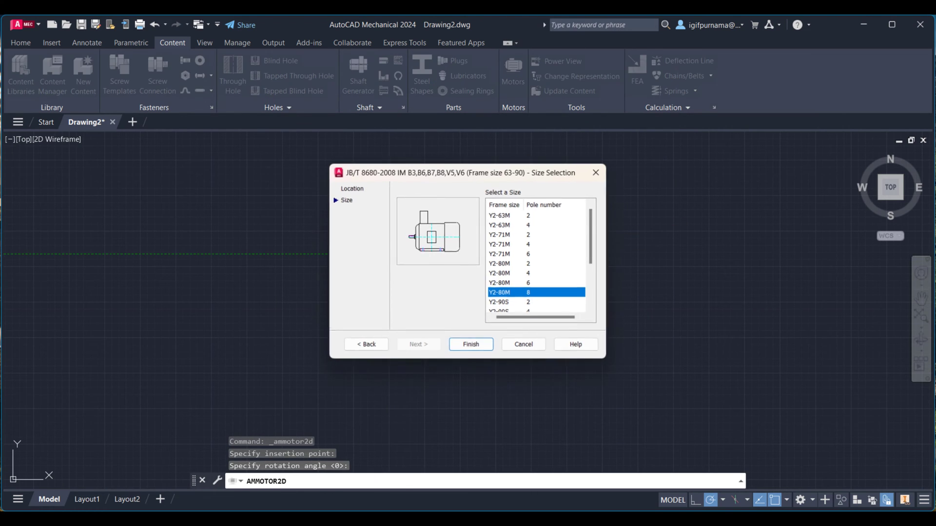
pyautogui.click(516, 264)
pyautogui.moveTo(591, 236); pyautogui.dragTo(591, 275)
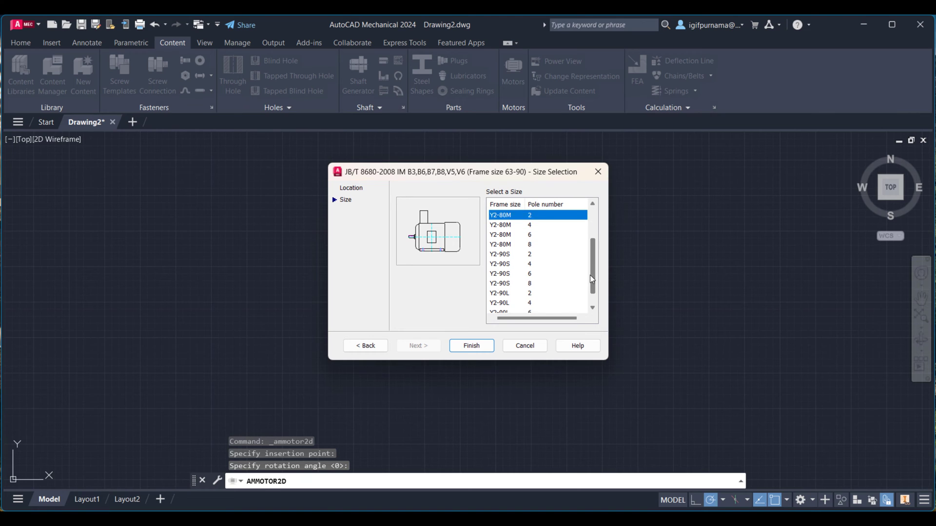
pyautogui.click(503, 303)
pyautogui.click(486, 346)
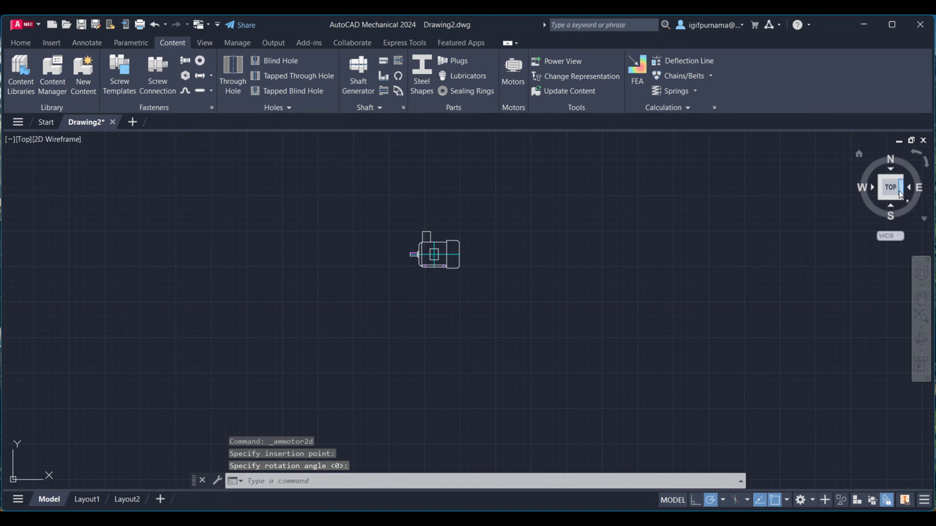
pyautogui.click(899, 191)
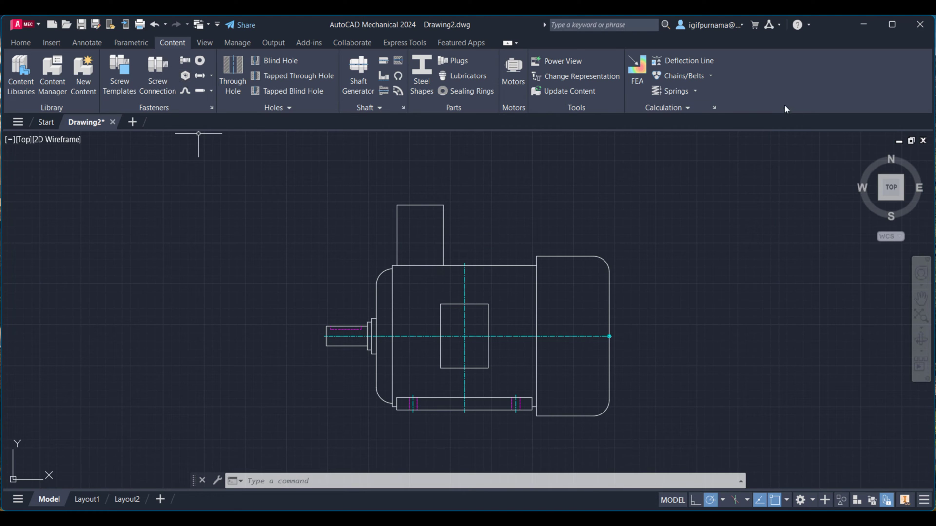
# Step: Glance at the Chains/Belts tools, then view the Featured Apps add-on list
pyautogui.click(711, 75)
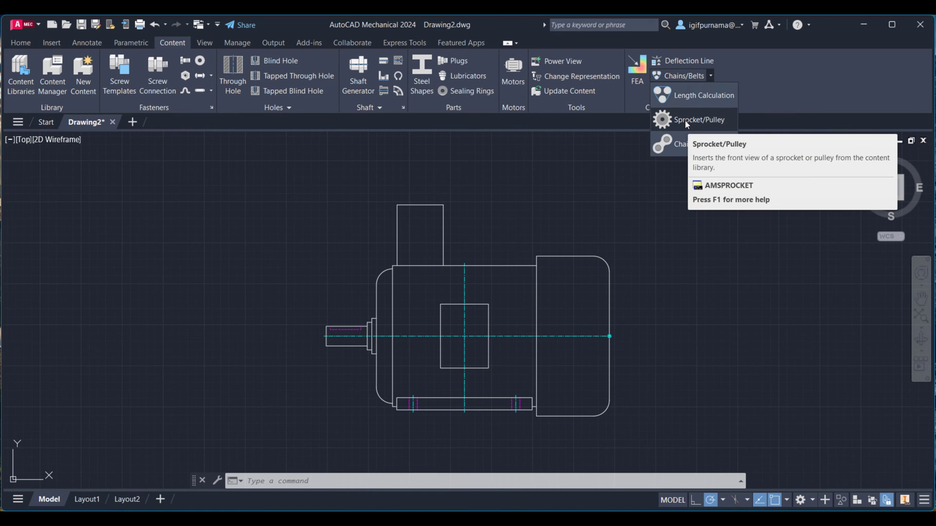
pyautogui.click(464, 171)
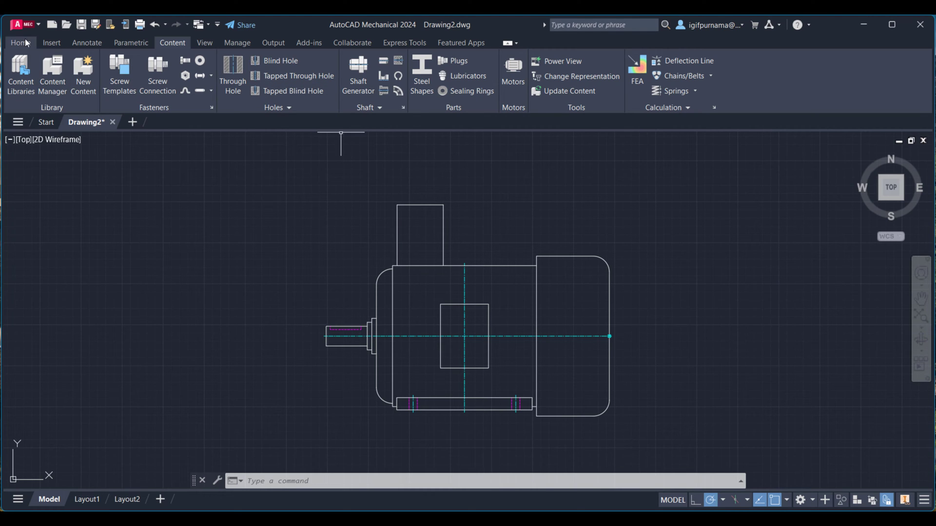
pyautogui.click(48, 43)
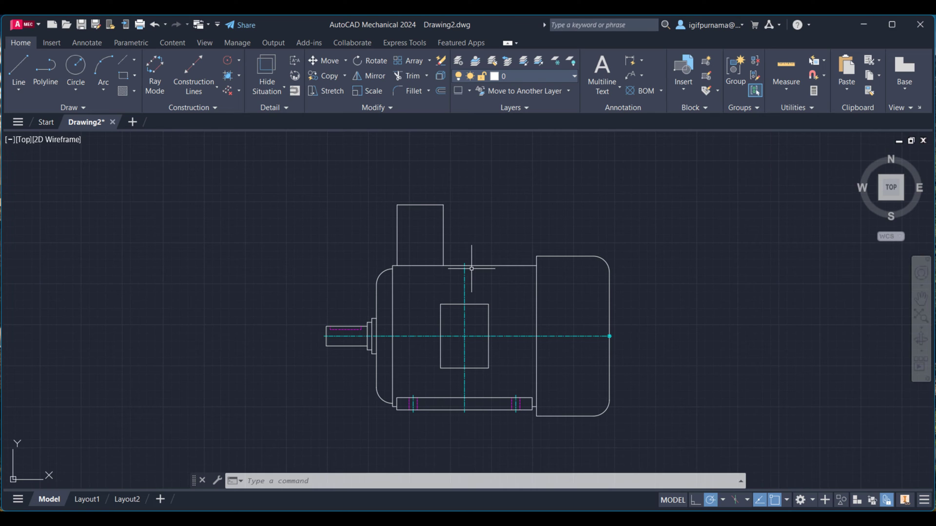
pyautogui.click(467, 44)
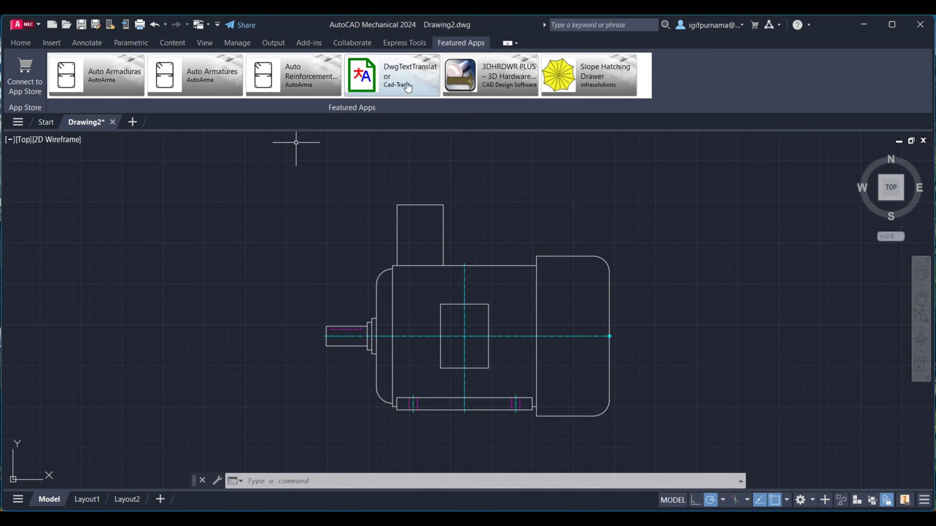
pyautogui.click(506, 78)
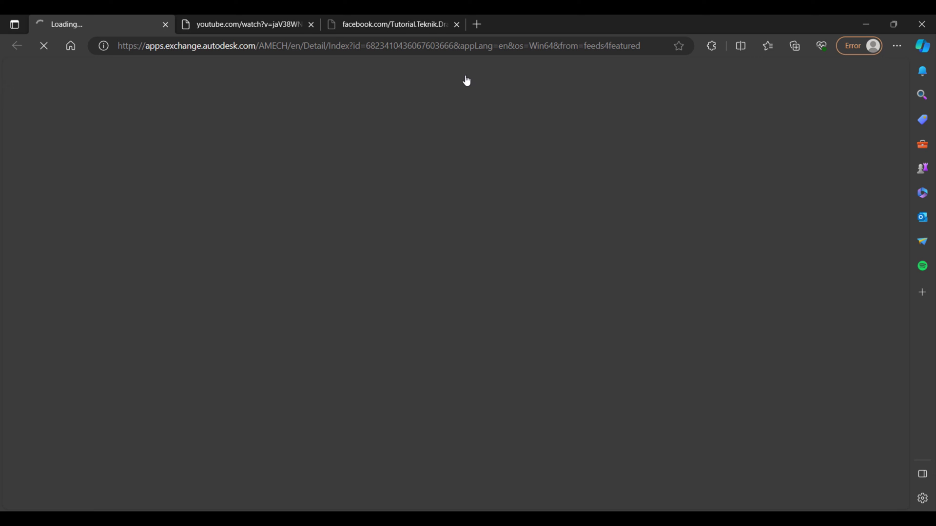
pyautogui.click(311, 26)
pyautogui.click(311, 26)
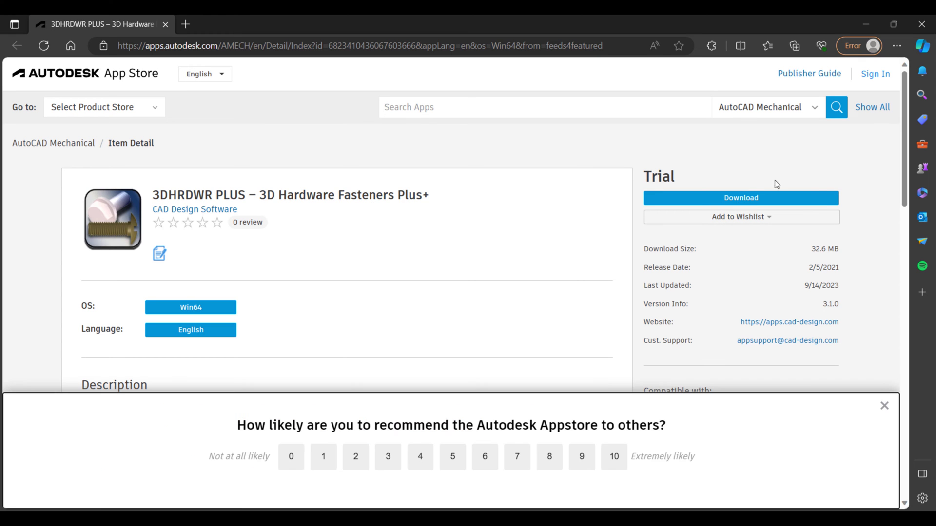
pyautogui.moveTo(912, 201); pyautogui.dragTo(918, 415)
pyautogui.click(341, 173)
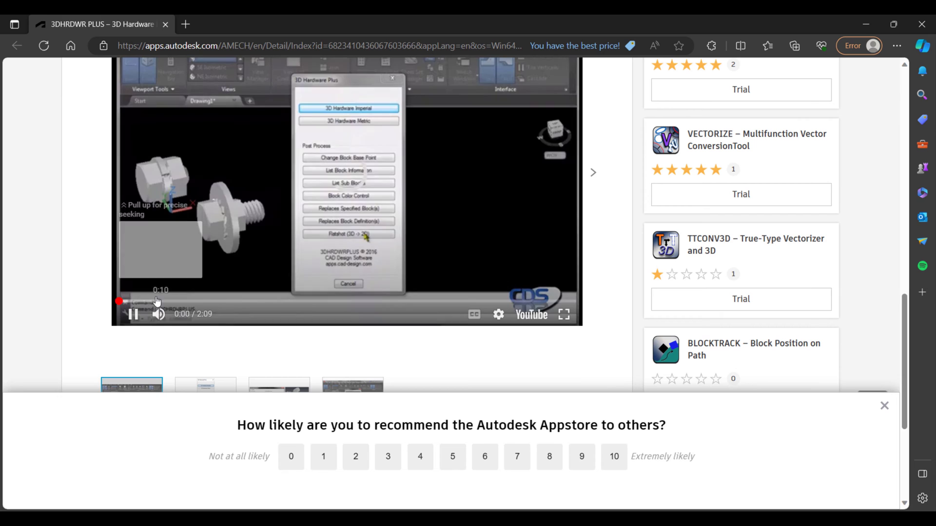
pyautogui.click(159, 314)
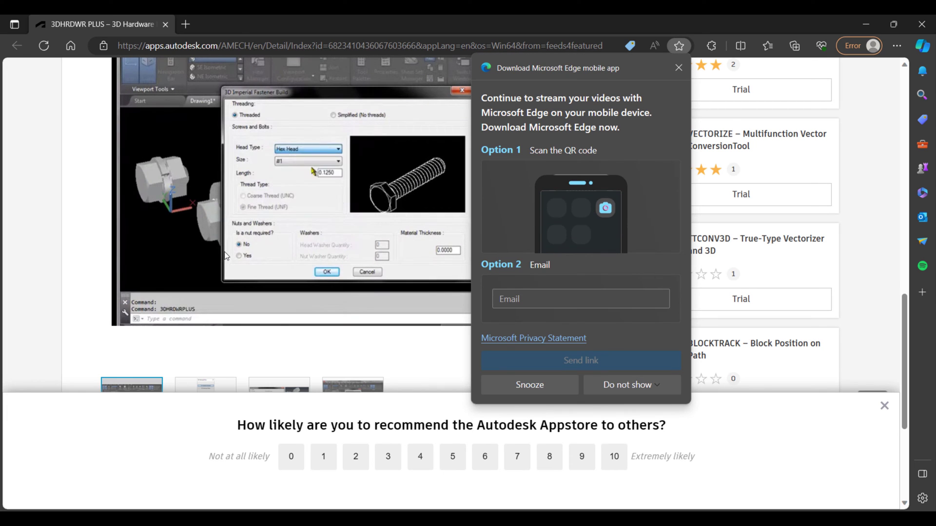
pyautogui.click(684, 70)
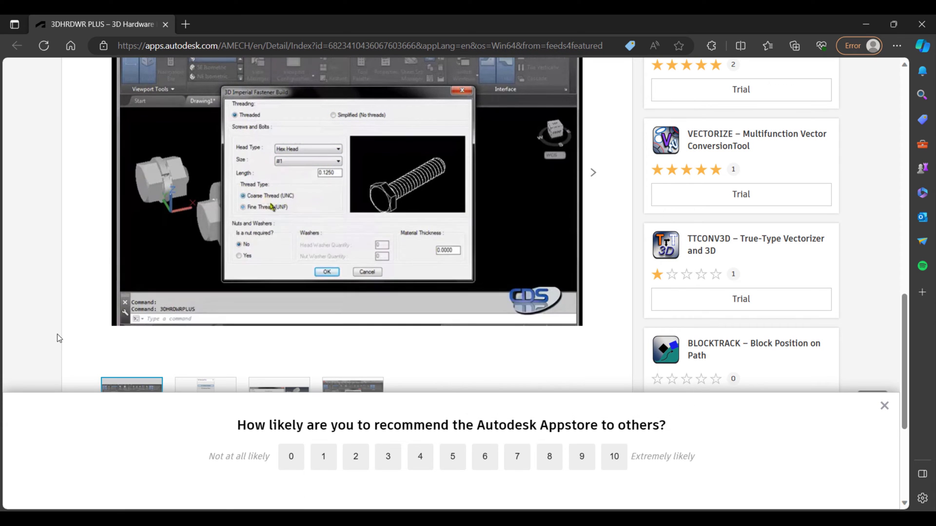
pyautogui.click(131, 316)
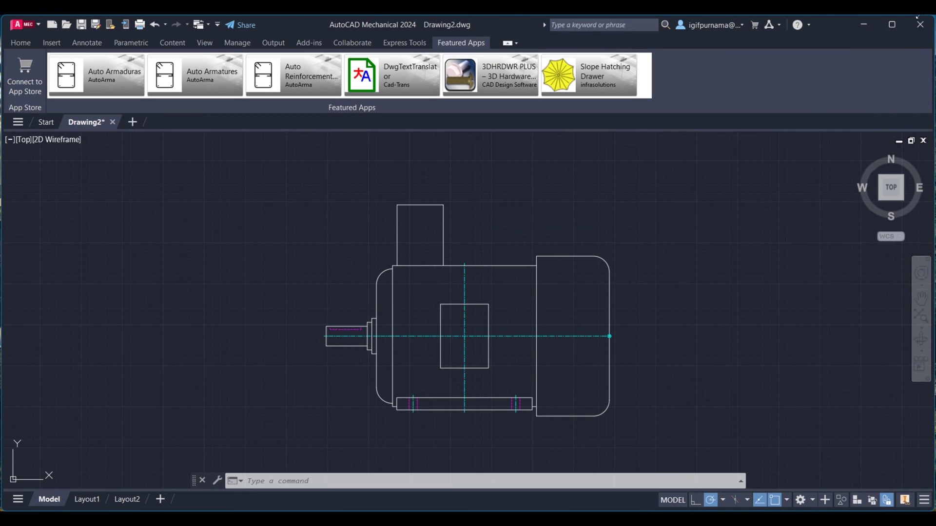
# Step: Add a horizontal 345 power dimension above the motor, from shaft end to right end
pyautogui.click(130, 42)
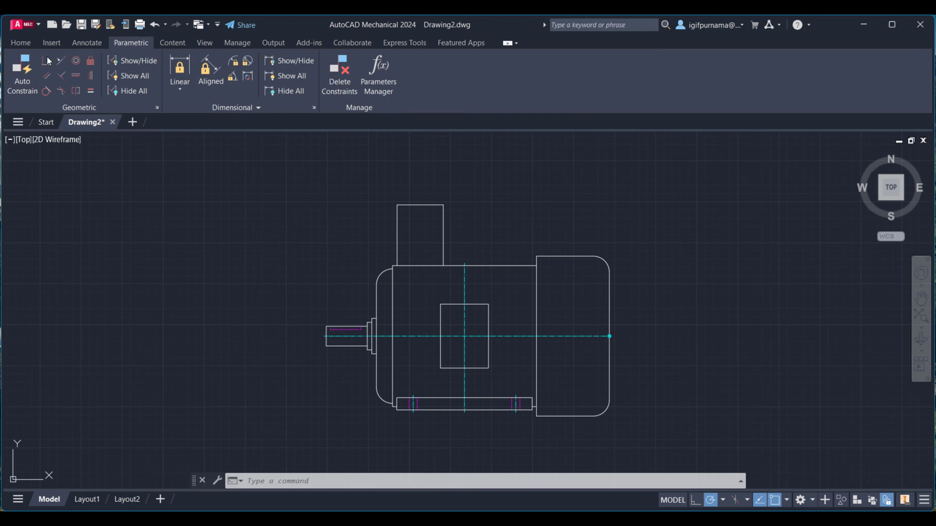
pyautogui.click(13, 45)
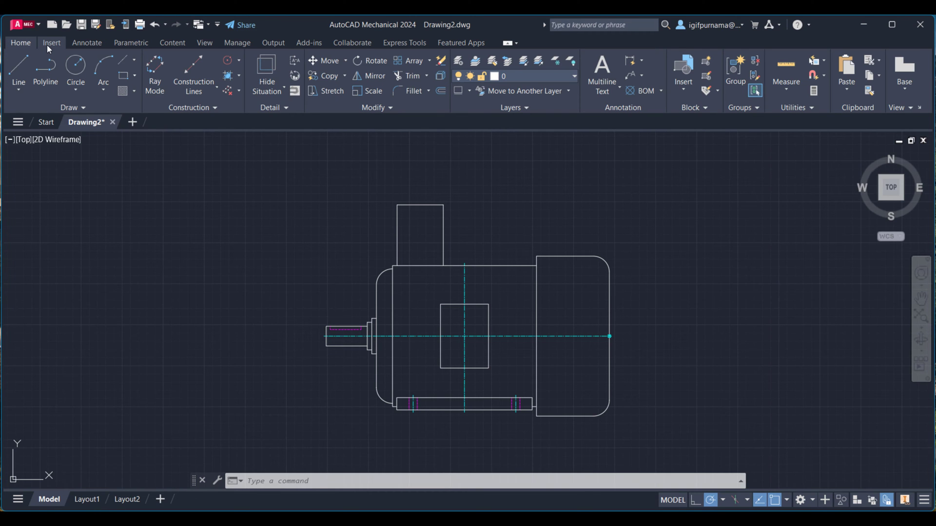
pyautogui.click(80, 42)
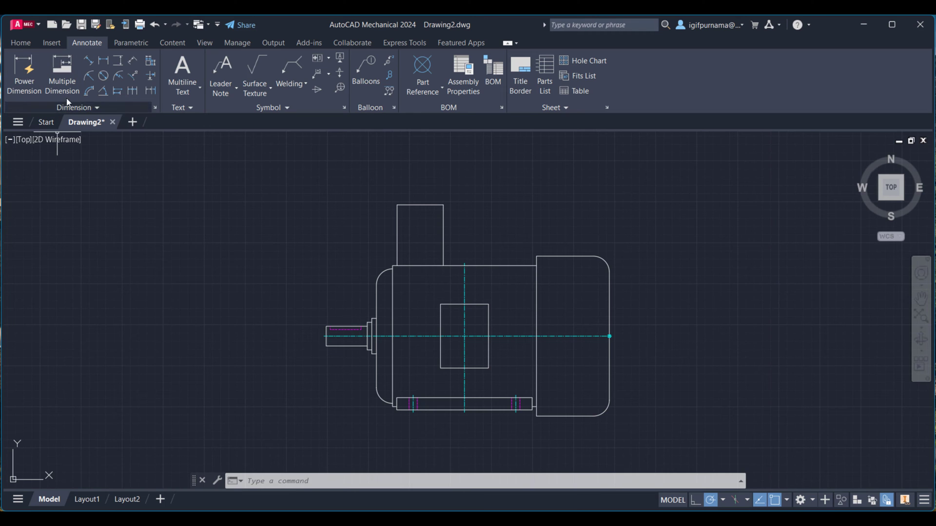
pyautogui.click(102, 61)
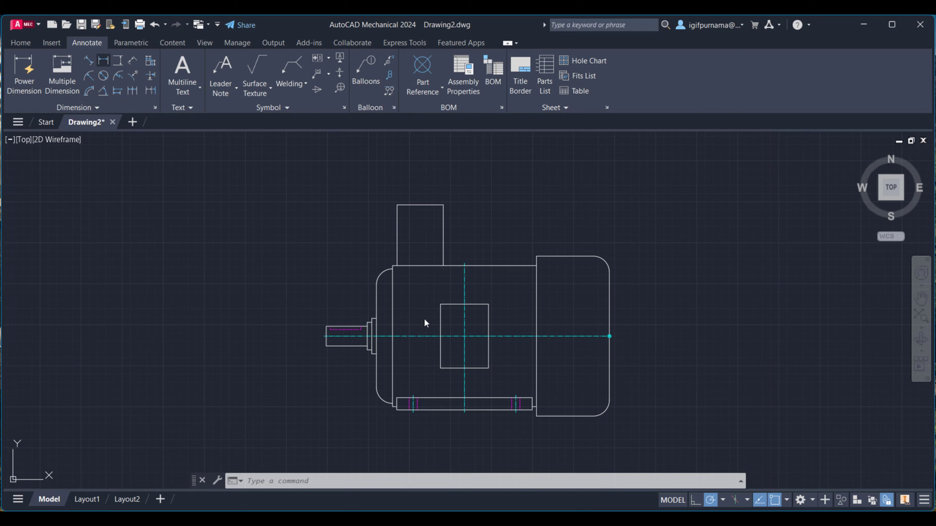
pyautogui.click(326, 336)
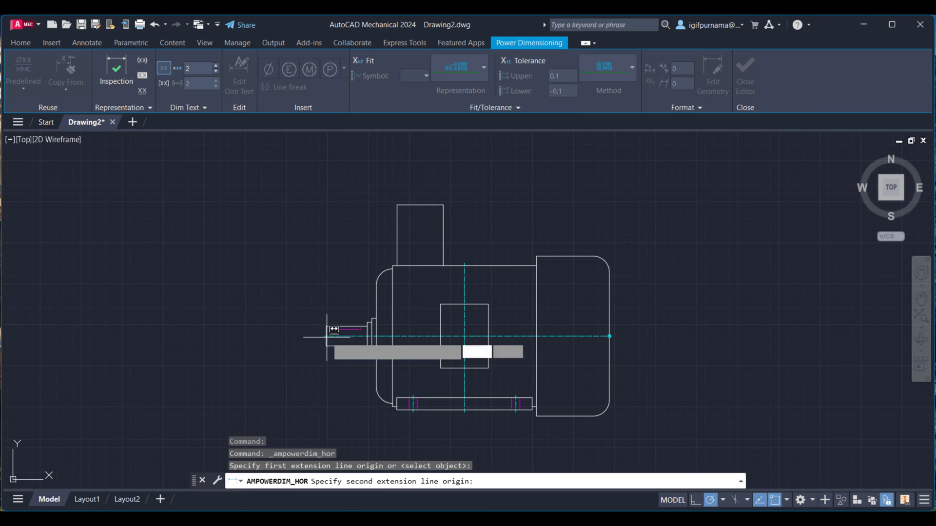
pyautogui.click(610, 336)
pyautogui.click(499, 188)
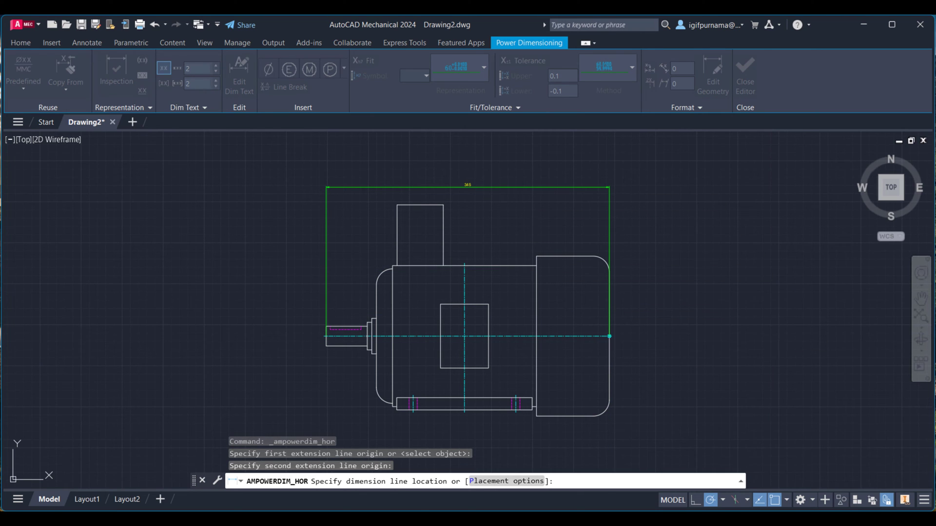
pyautogui.click(506, 210)
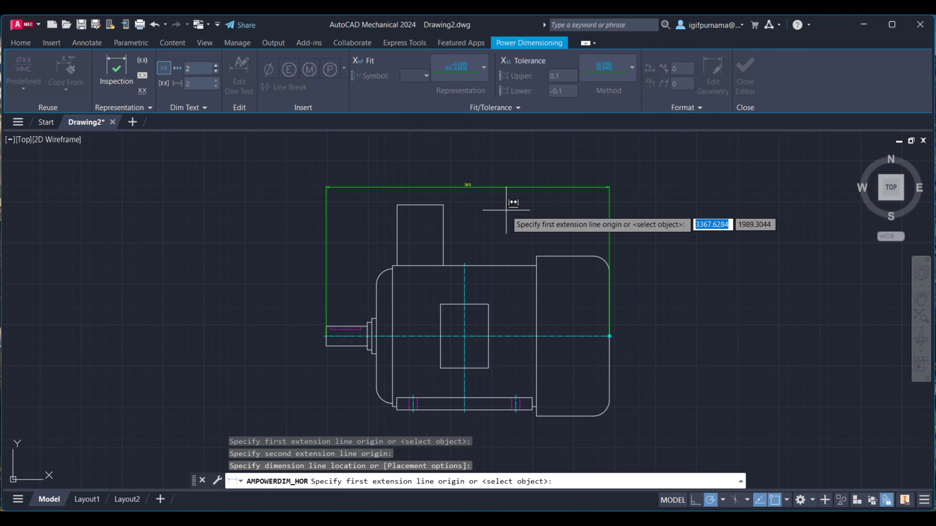
pyautogui.press('Return')
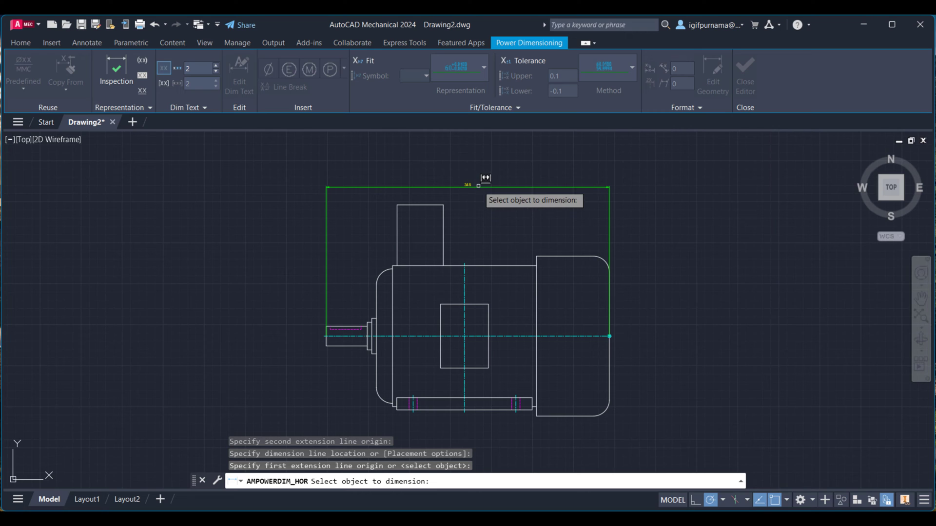
pyautogui.press('Escape')
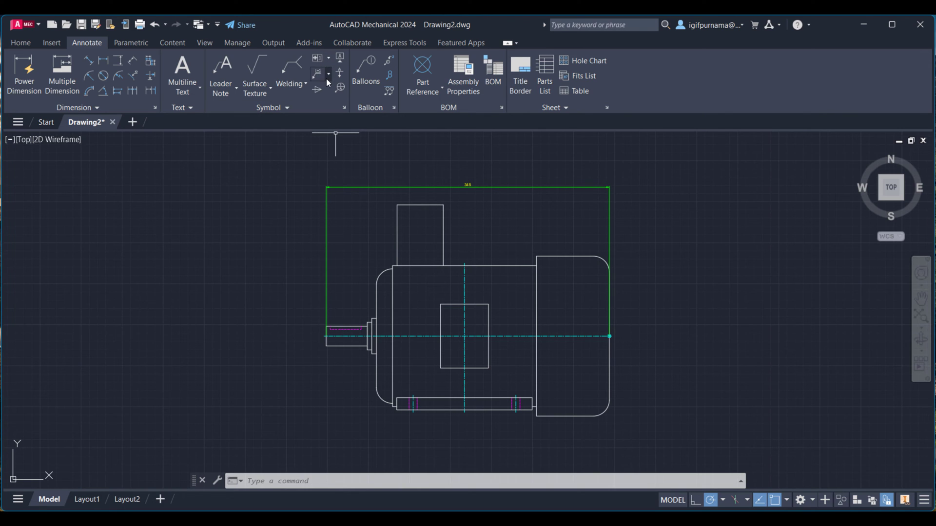
# Step: Start a feature control frame with its leader attached to the motor's left housing arc
pyautogui.click(324, 60)
pyautogui.click(318, 58)
pyautogui.click(375, 283)
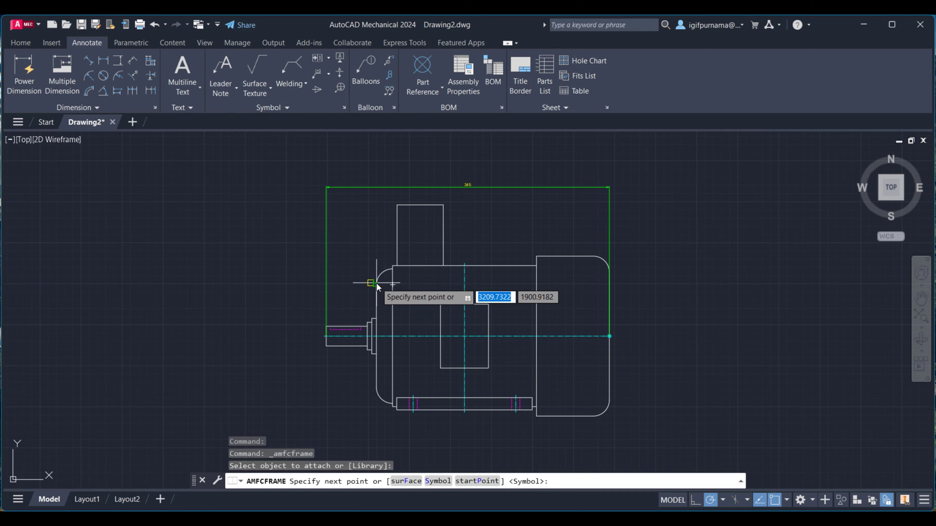
pyautogui.click(352, 235)
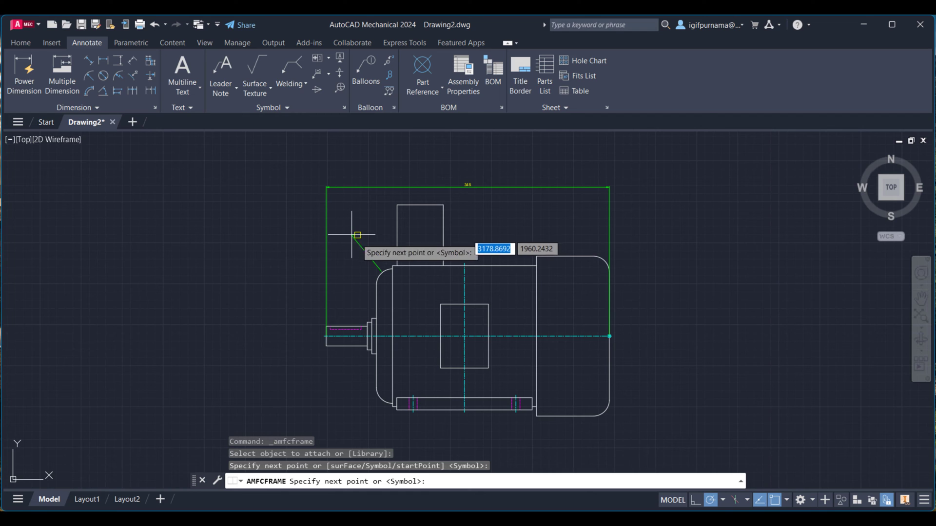
pyautogui.press('Return')
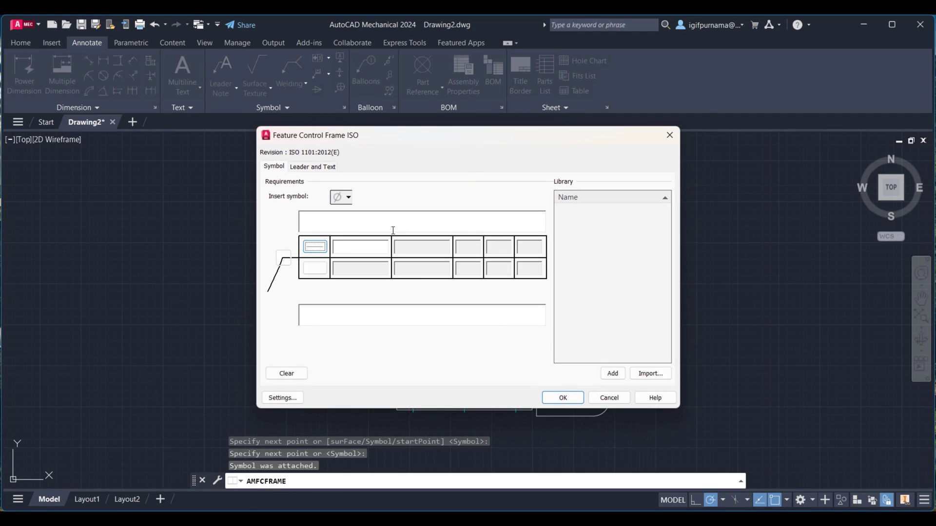
pyautogui.click(344, 246)
pyautogui.click(315, 246)
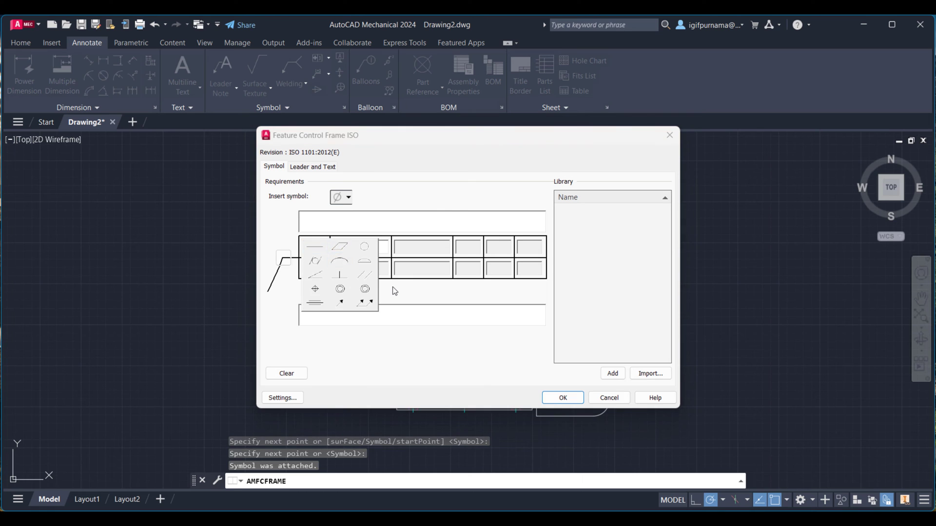
pyautogui.click(315, 246)
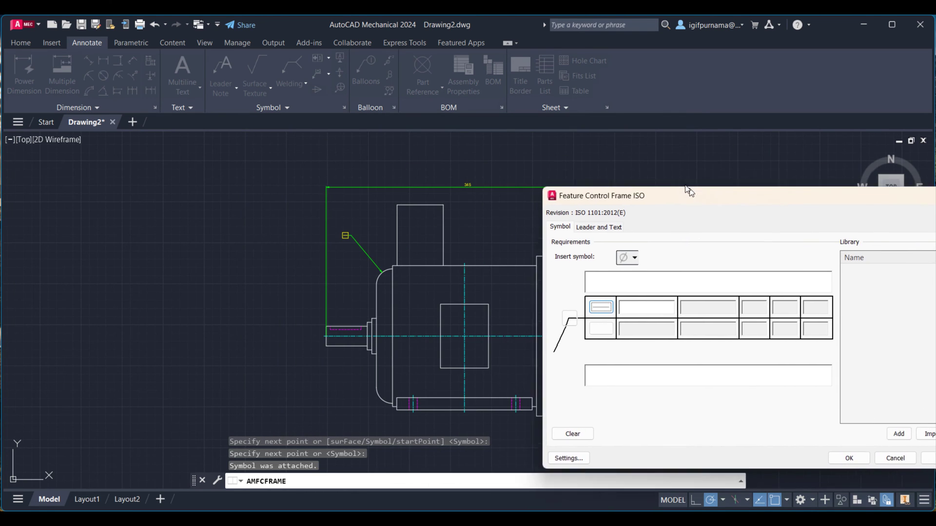
# Step: Set the frame to perpendicularity with tolerance 0,2 and place it
pyautogui.moveTo(404, 131); pyautogui.dragTo(625, 163)
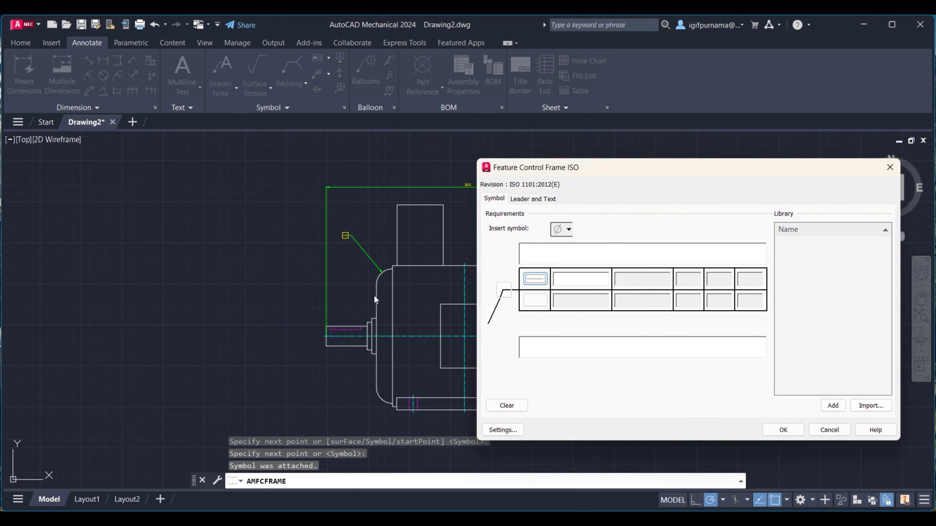
pyautogui.moveTo(611, 172); pyautogui.dragTo(589, 167)
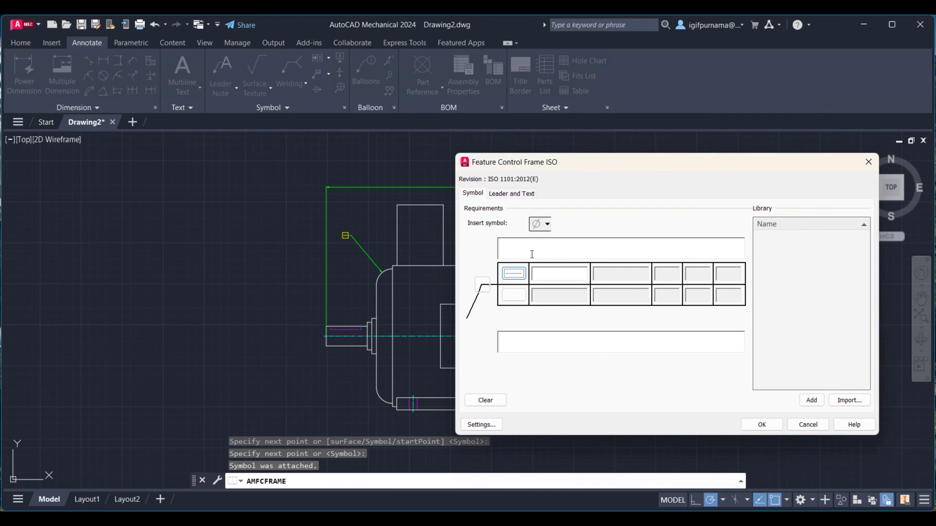
pyautogui.click(538, 224)
pyautogui.click(547, 224)
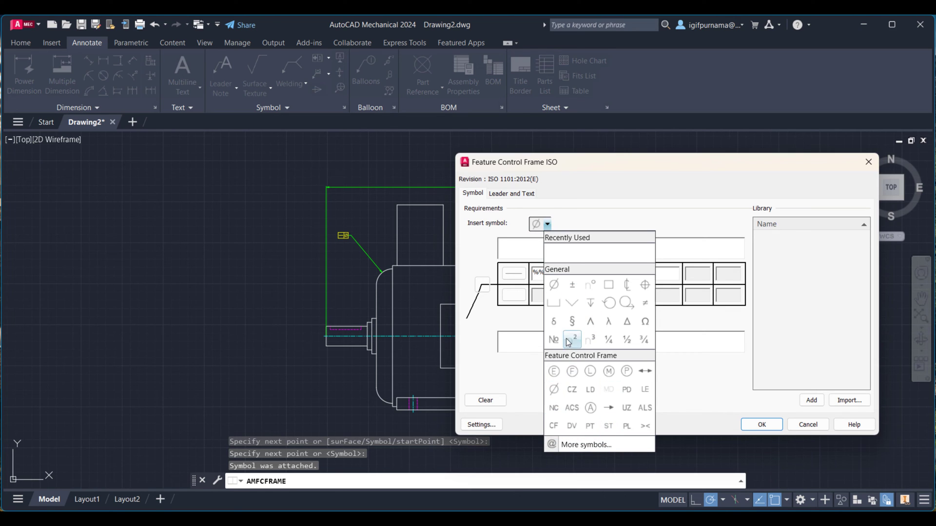
pyautogui.click(550, 219)
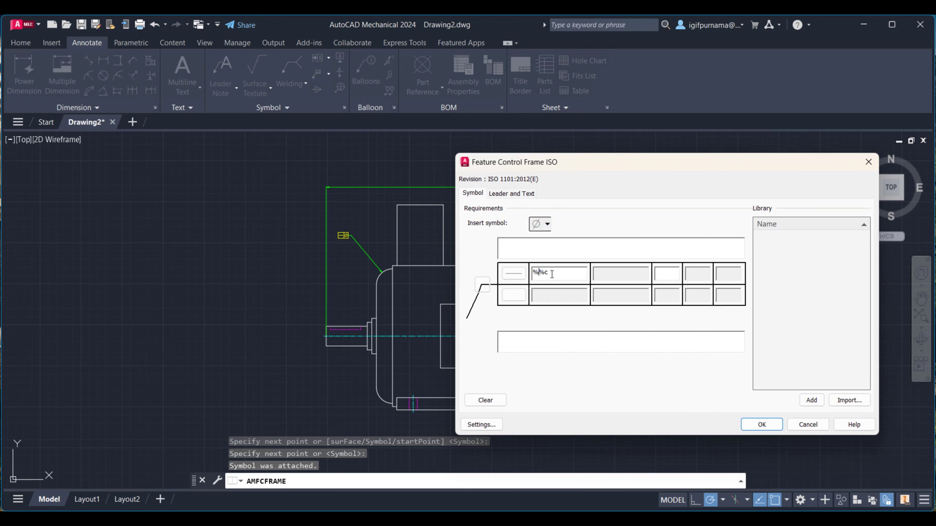
pyautogui.hotkey('ctrl', 'a')
pyautogui.press('BackSpace')
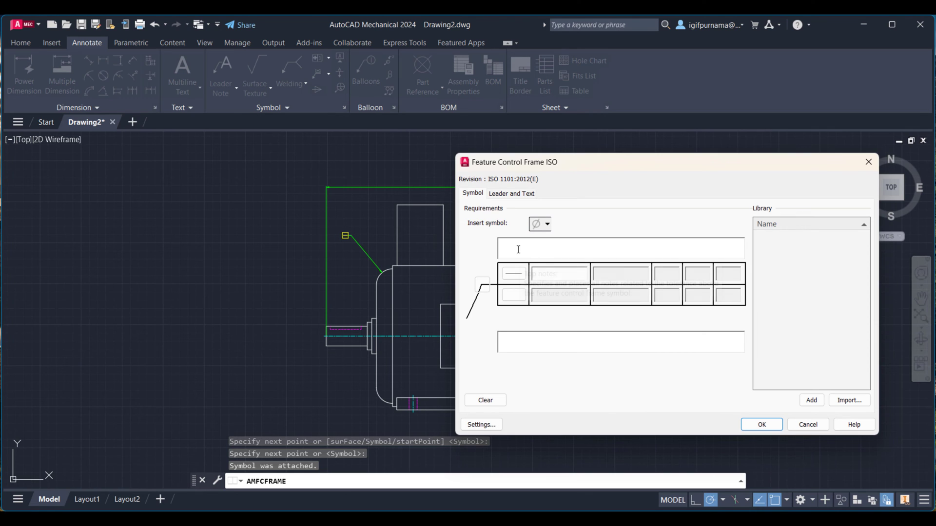
pyautogui.click(522, 274)
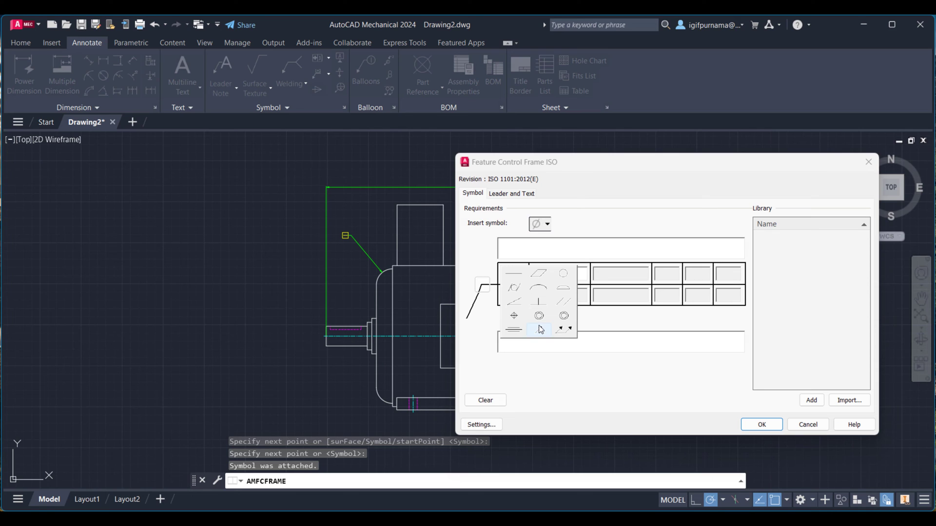
pyautogui.click(539, 300)
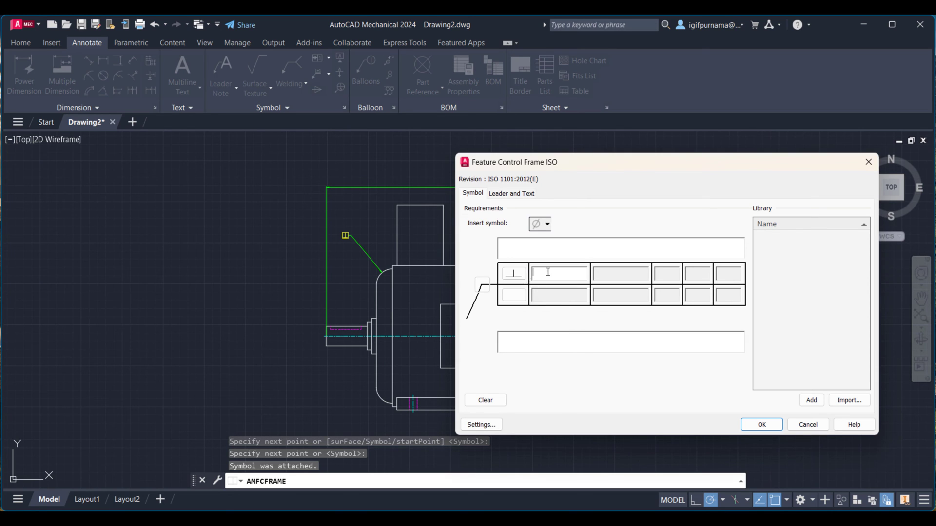
pyautogui.write('0,')
pyautogui.write('2')
pyautogui.click(760, 424)
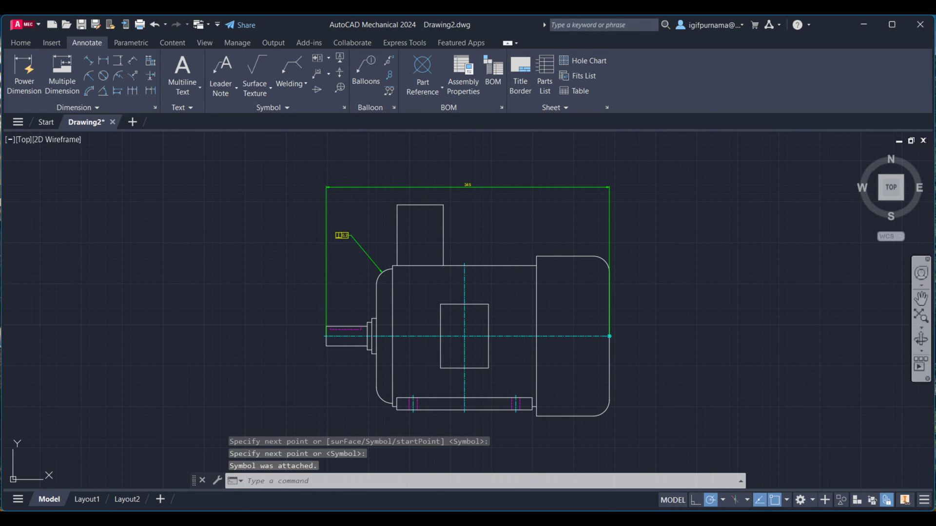
# Step: Zoom in on the feature control frame, pan to recentre the motor, then zoom extents
pyautogui.click(921, 285)
pyautogui.click(738, 265)
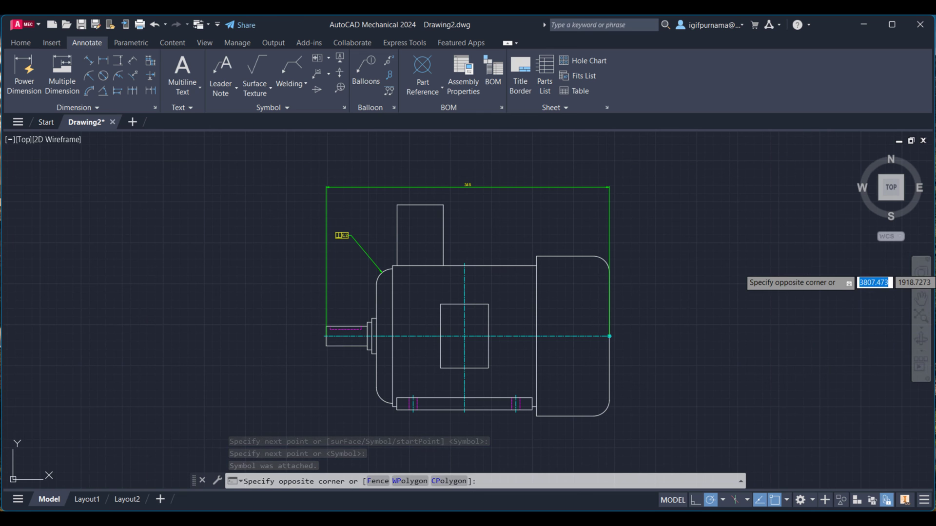
pyautogui.click(916, 276)
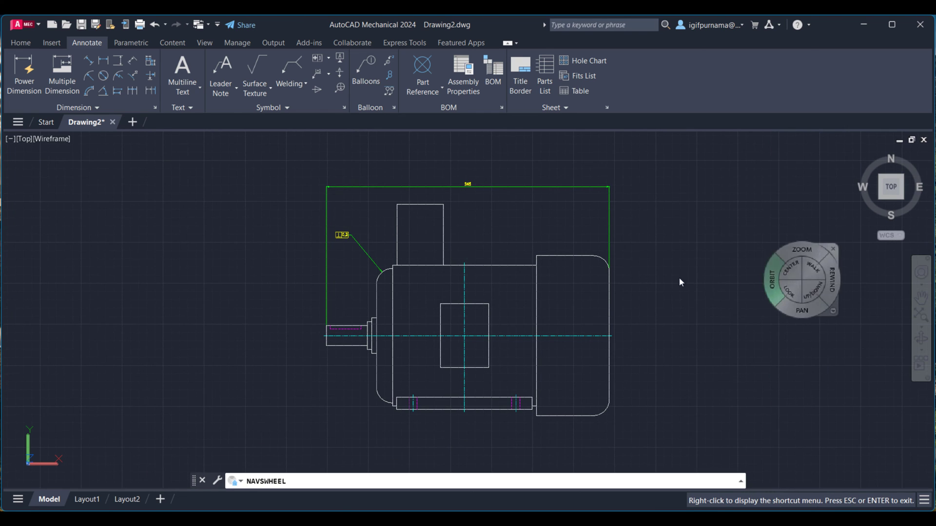
pyautogui.moveTo(707, 249)
pyautogui.mouseDown()
pyautogui.moveTo(684, 276)
pyautogui.moveTo(706, 250)
pyautogui.mouseUp()
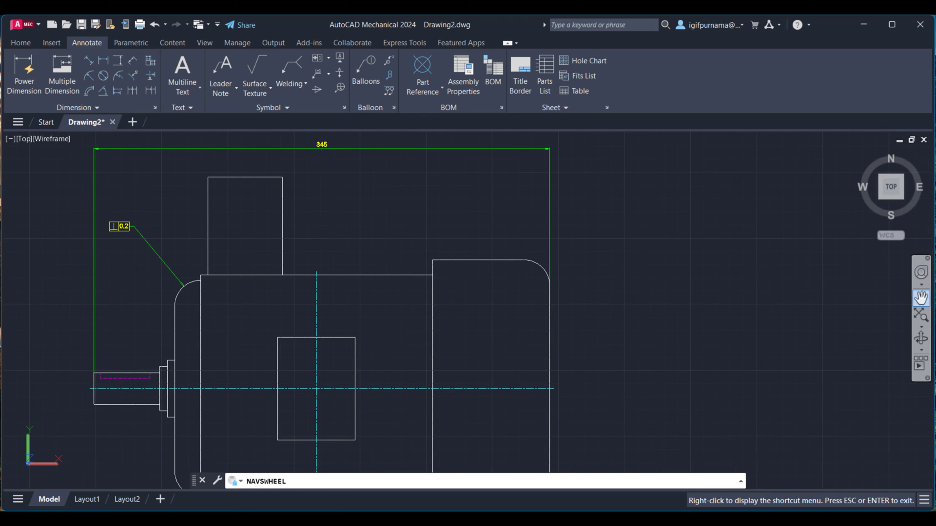
pyautogui.click(920, 298)
pyautogui.moveTo(411, 251); pyautogui.dragTo(610, 260)
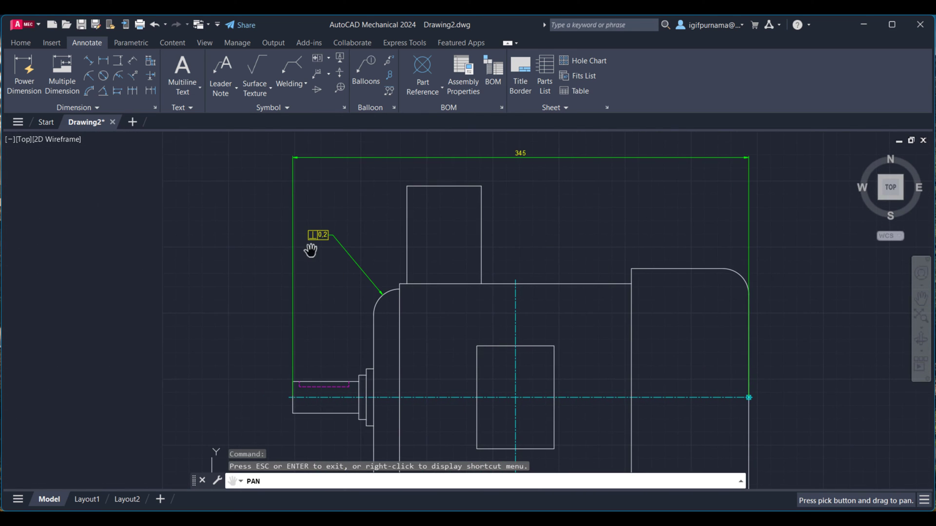
pyautogui.rightClick(352, 232)
pyautogui.click(403, 240)
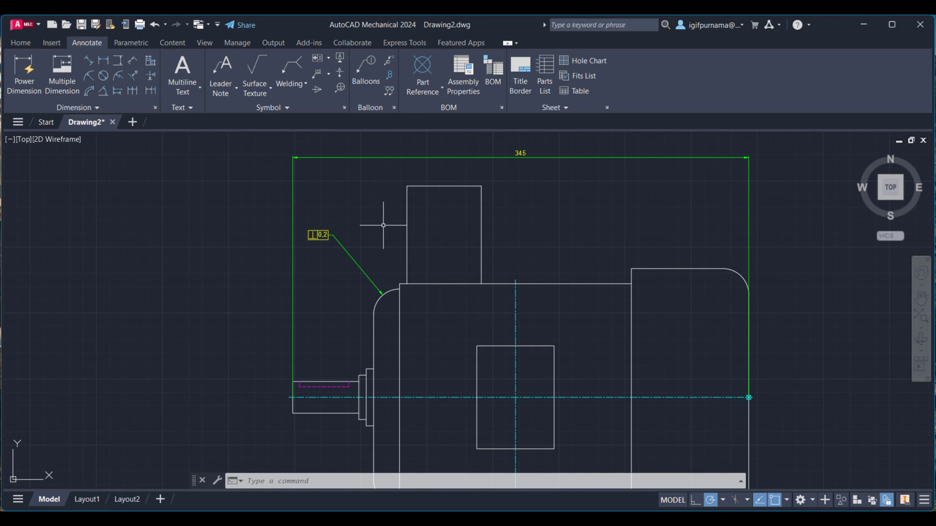
pyautogui.click(890, 187)
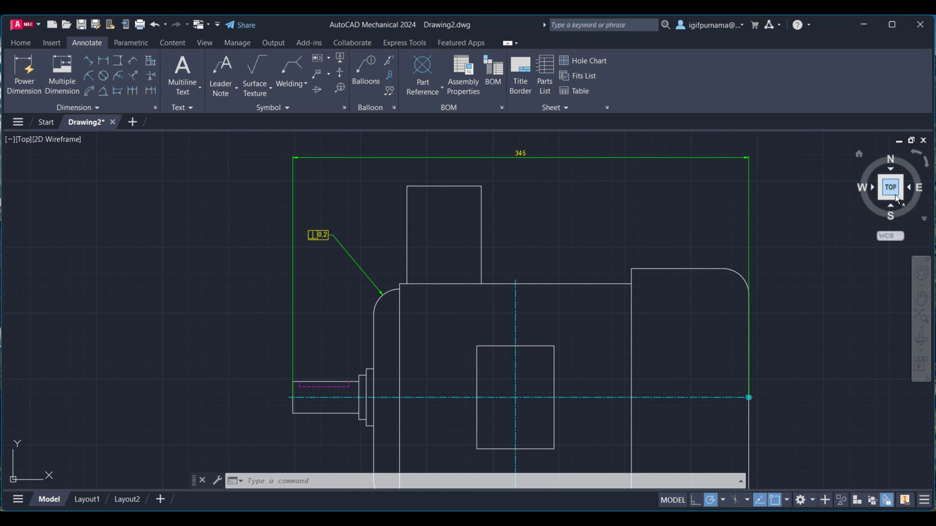
# Step: Erase the motor view, 345 dimension and tolerance frame using a crossing window
pyautogui.click(663, 432)
pyautogui.click(234, 181)
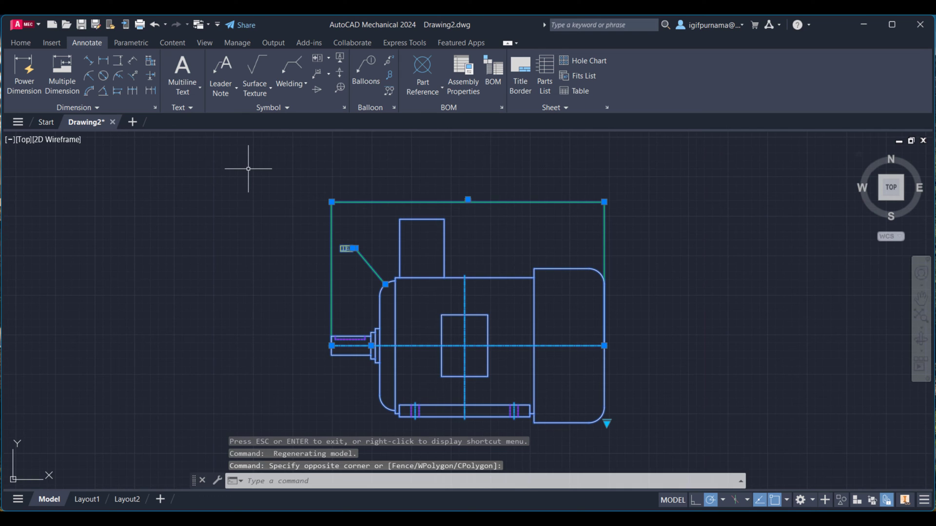
pyautogui.write('e')
pyautogui.press('Return')
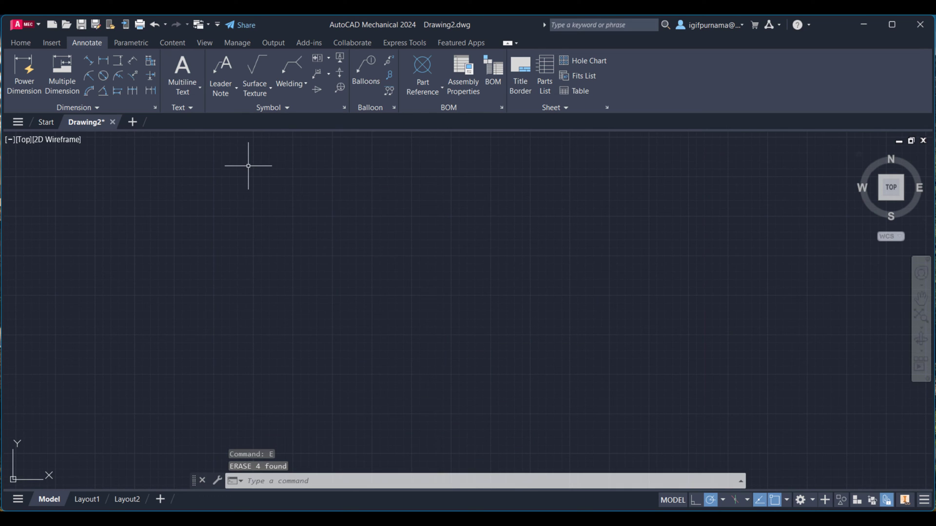
# Step: Switch the workspace from the status-bar gear menu to 3D Basics
pyautogui.click(27, 45)
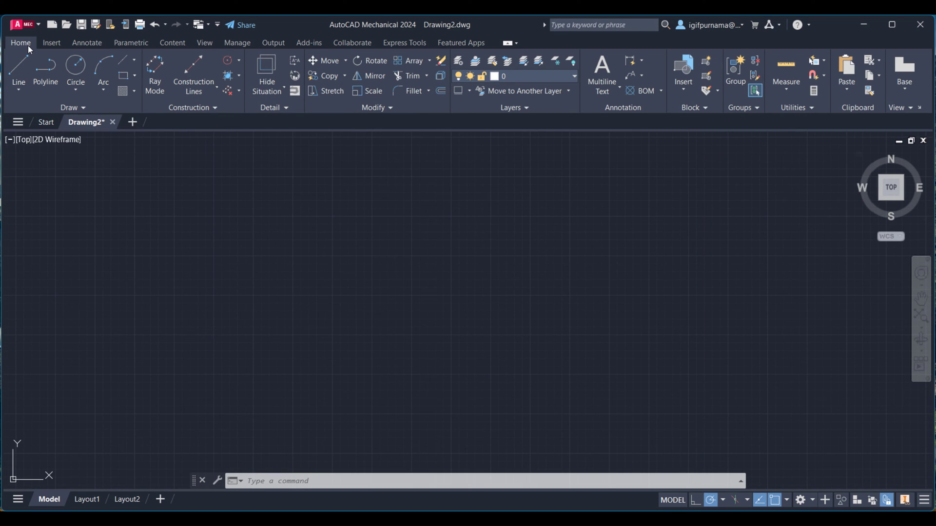
pyautogui.click(810, 506)
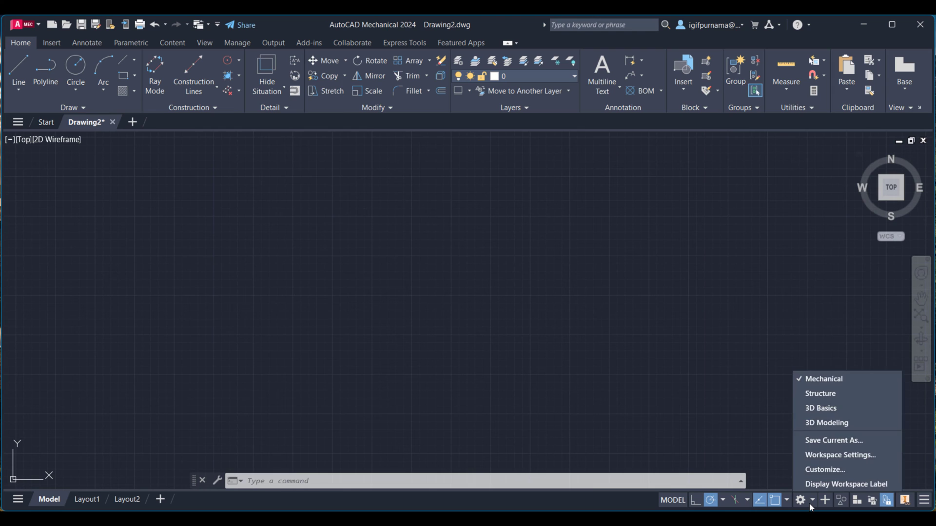
pyautogui.click(814, 414)
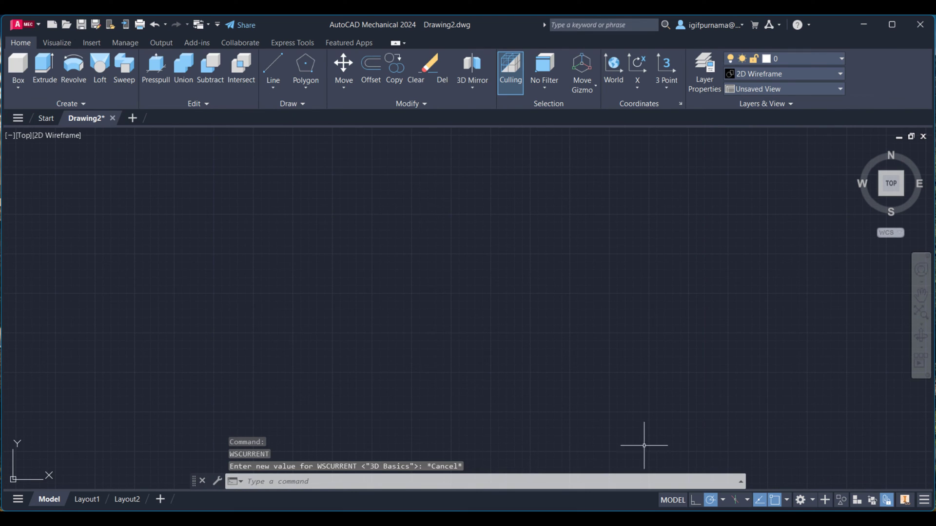
pyautogui.click(56, 43)
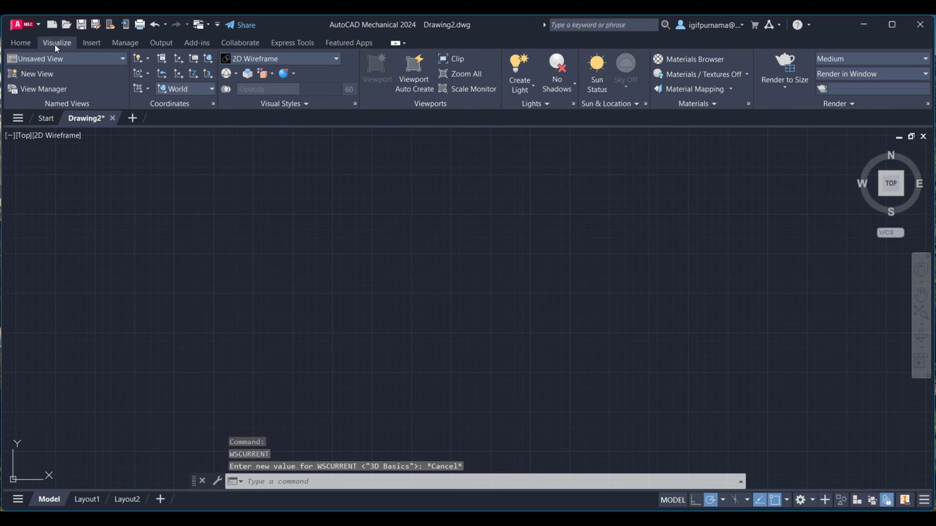
# Step: Draw a four-sided polygon inscribed in a circle, standing on its corner like a diamond
pyautogui.click(26, 42)
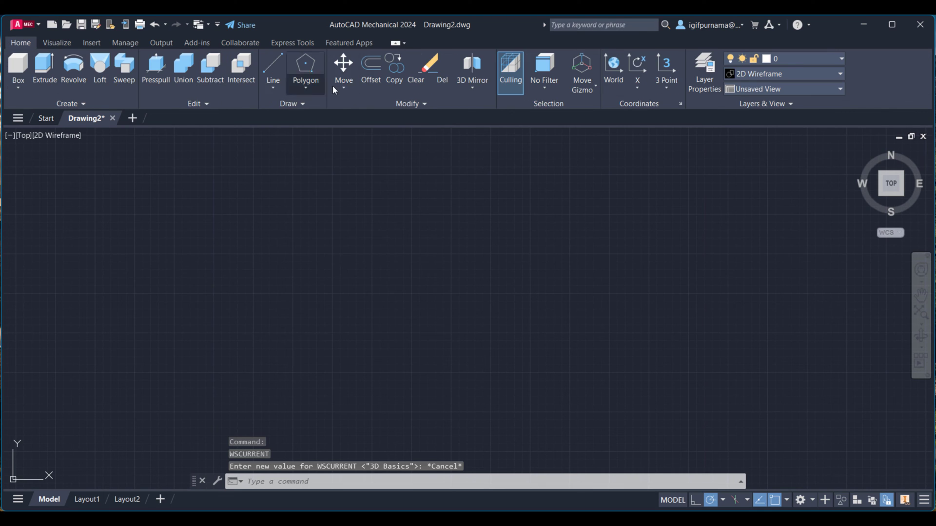
pyautogui.click(271, 88)
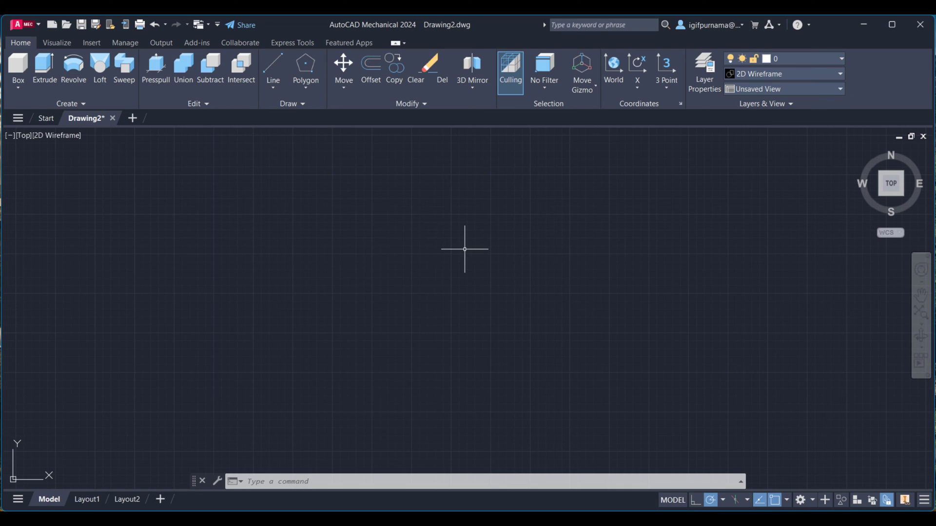
pyautogui.click(277, 91)
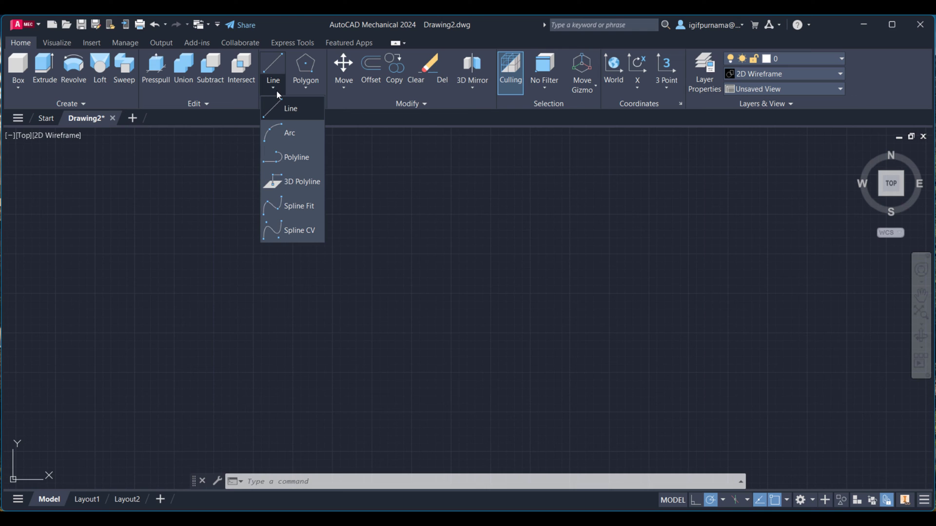
pyautogui.click(321, 88)
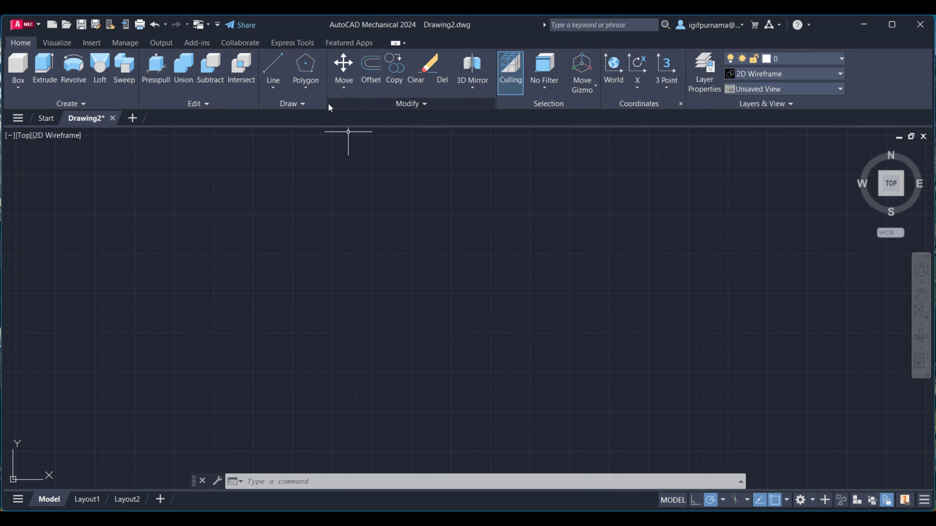
pyautogui.click(275, 87)
pyautogui.click(313, 76)
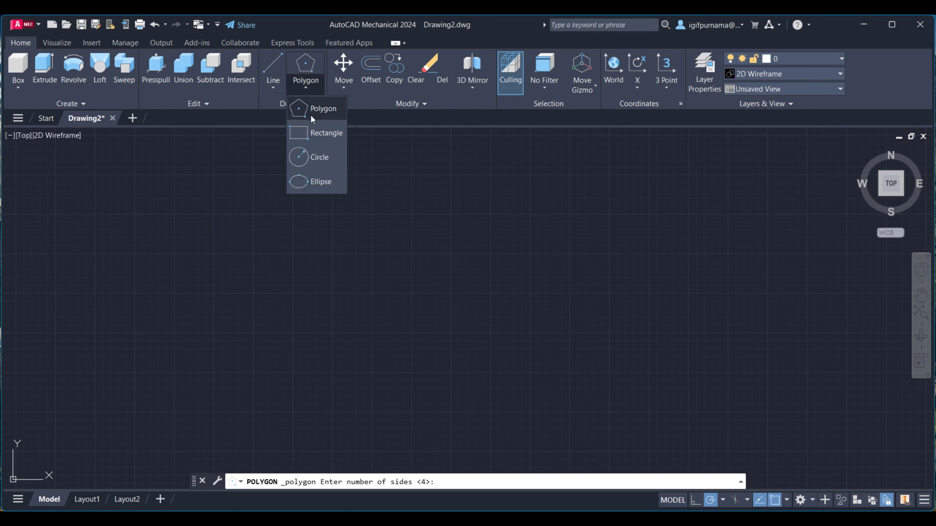
pyautogui.click(312, 104)
pyautogui.press('Return')
pyautogui.click(399, 218)
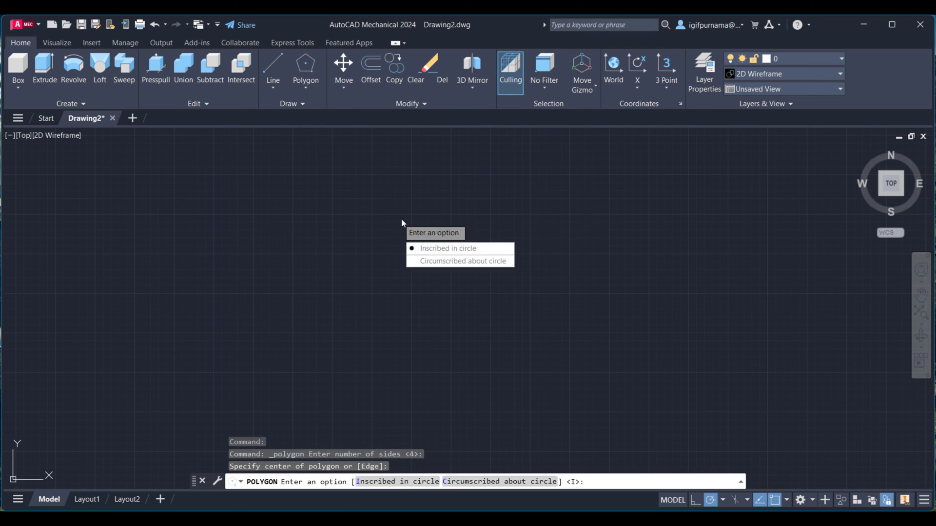
pyautogui.click(412, 246)
pyautogui.click(444, 218)
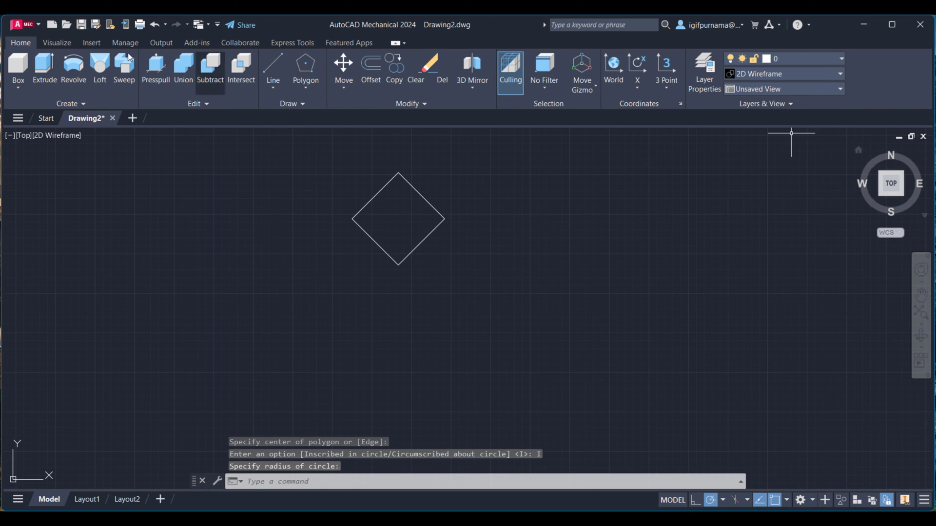
pyautogui.click(56, 43)
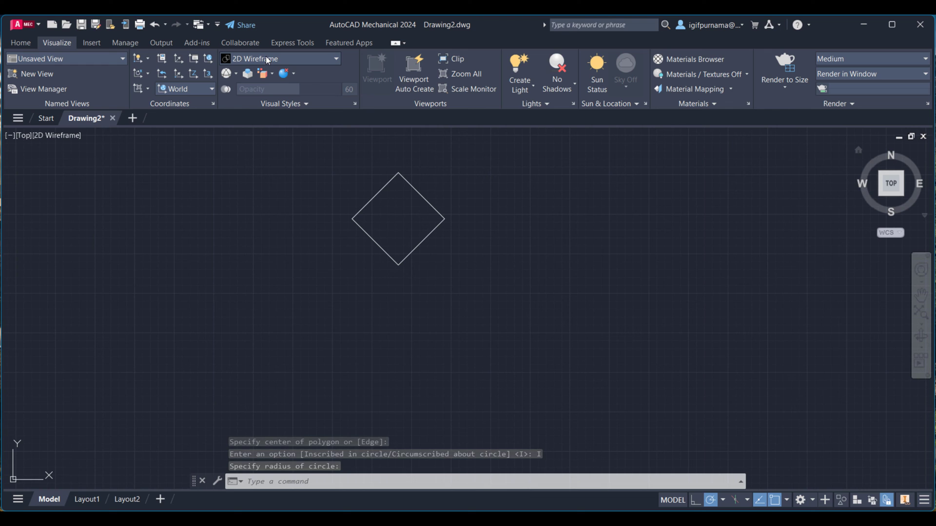
# Step: Switch to the isometric home view and extrude the square into a solid box
pyautogui.click(319, 55)
pyautogui.click(319, 56)
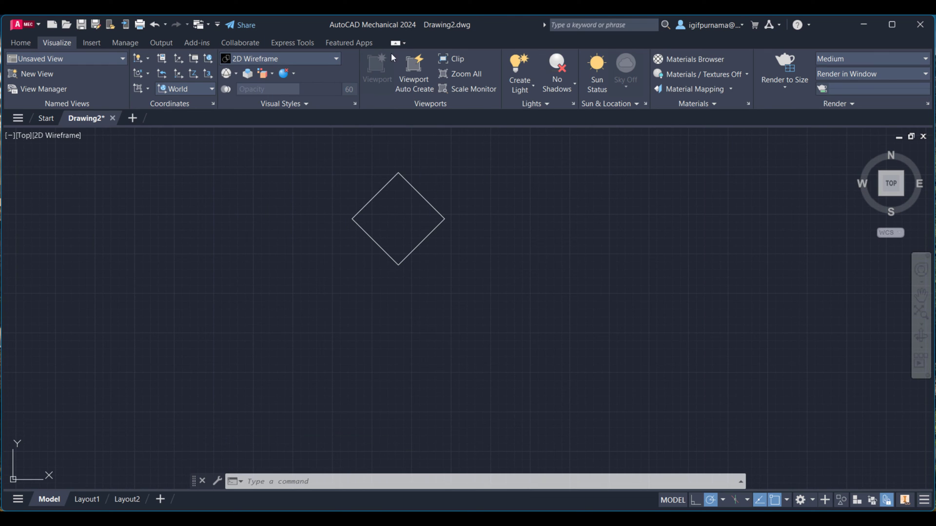
pyautogui.click(90, 43)
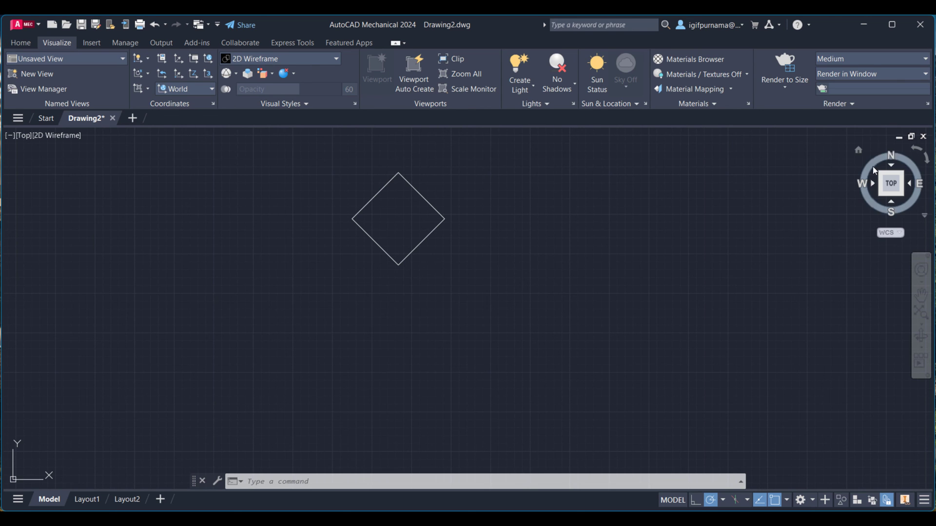
pyautogui.click(859, 152)
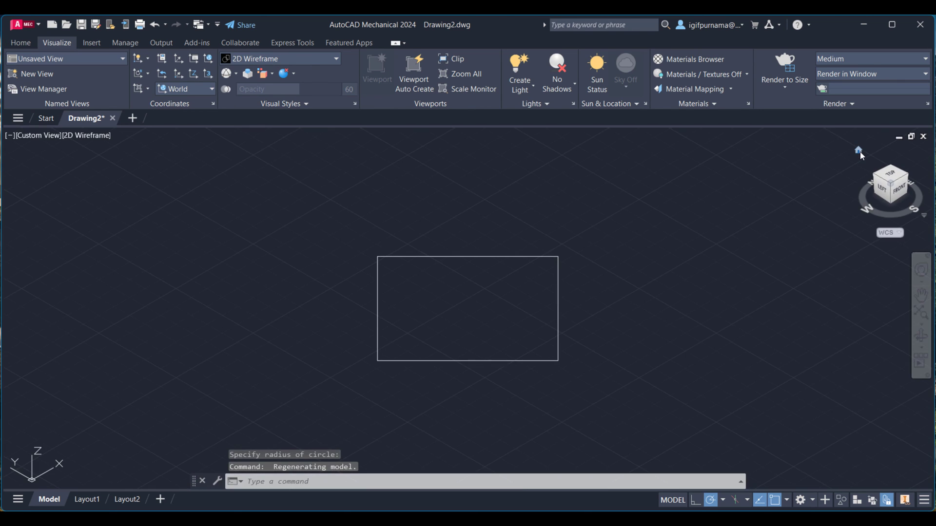
pyautogui.click(23, 48)
pyautogui.click(44, 68)
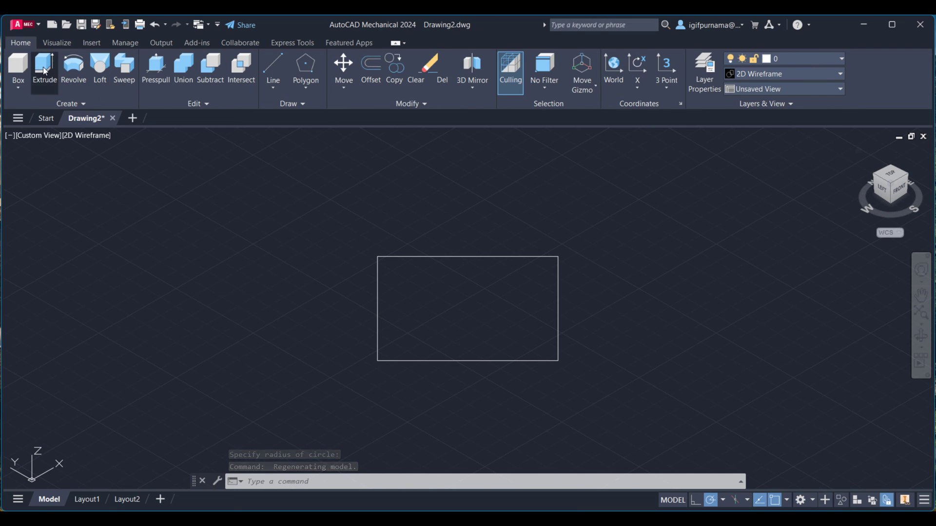
pyautogui.click(517, 257)
pyautogui.rightClick(516, 256)
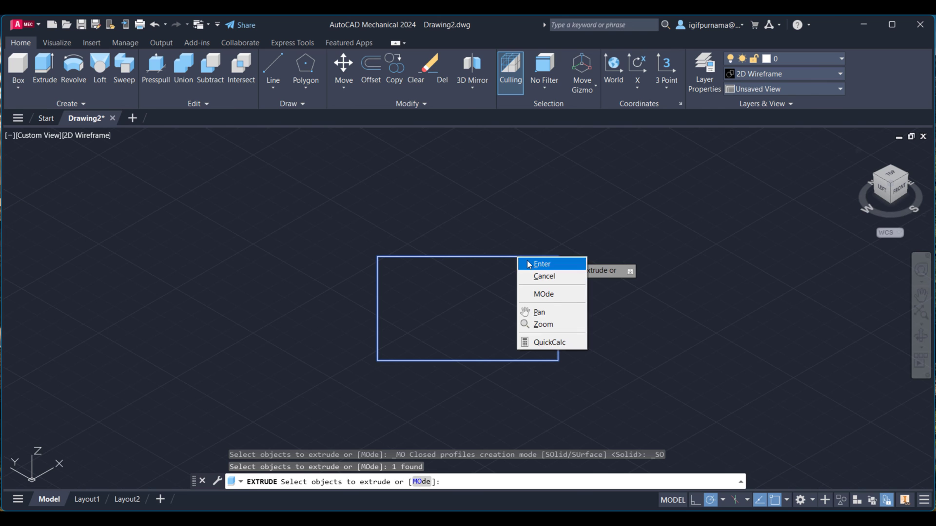
pyautogui.click(529, 263)
pyautogui.click(533, 167)
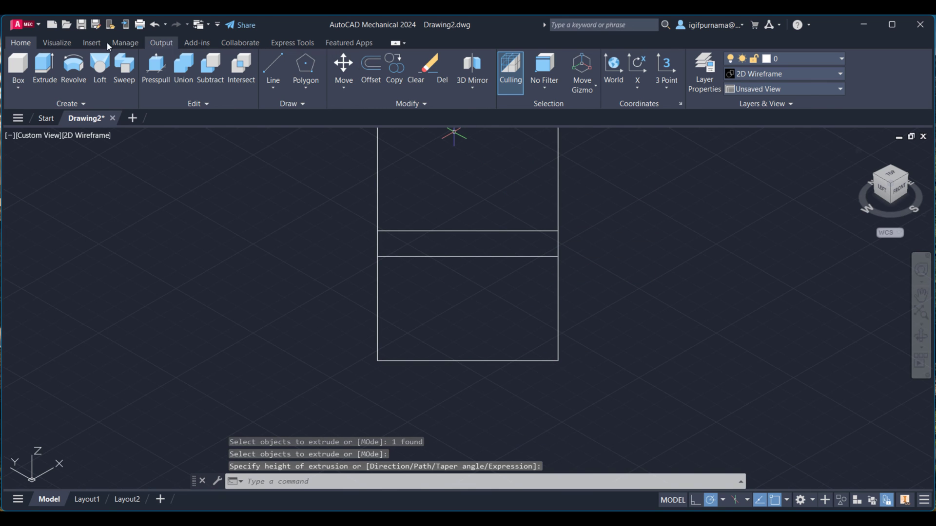
# Step: Apply the Shaded visual style to the box and orbit it slightly
pyautogui.click(71, 40)
pyautogui.click(259, 57)
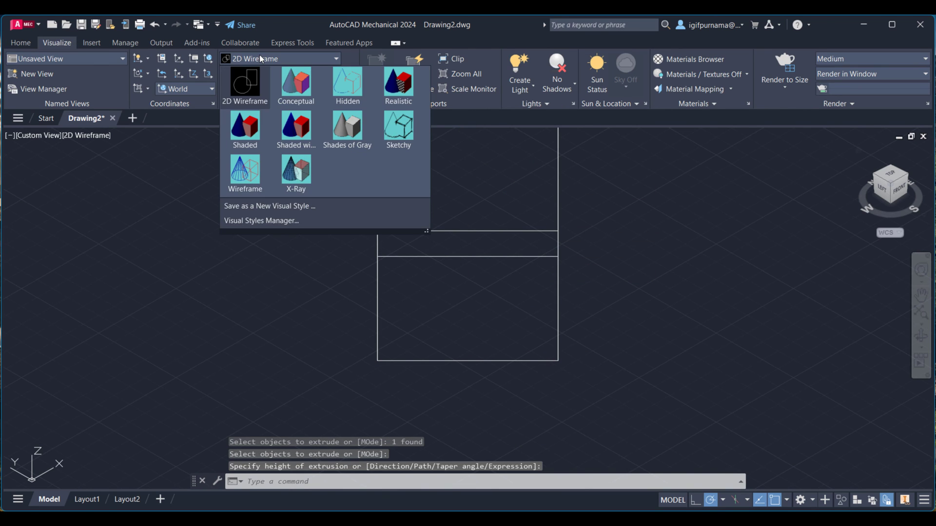
pyautogui.click(254, 127)
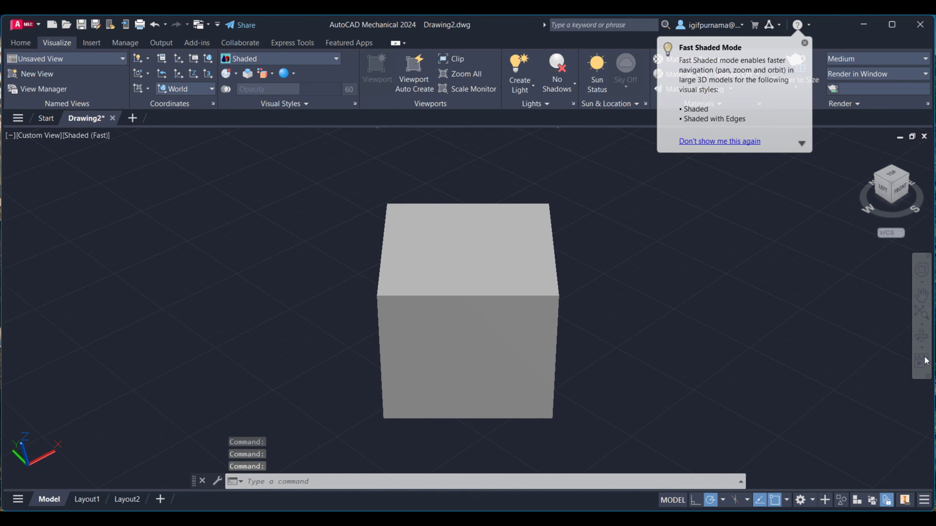
pyautogui.click(921, 340)
pyautogui.moveTo(439, 302)
pyautogui.mouseDown()
pyautogui.moveTo(349, 295)
pyautogui.moveTo(578, 319)
pyautogui.mouseUp()
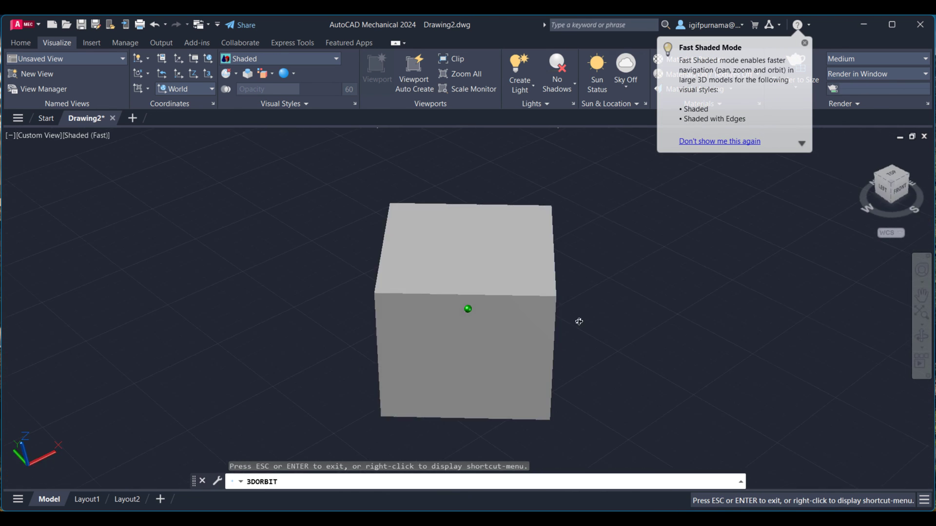
# Step: Exit 3D orbiting from the right-click orbit menu
pyautogui.rightClick(600, 242)
pyautogui.click(634, 247)
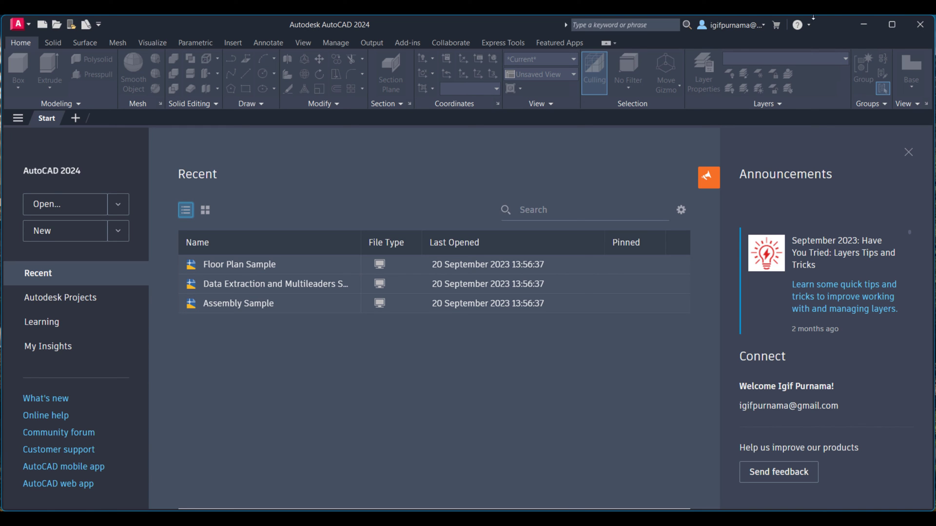
# Step: Minimize the AutoCAD 2024 start window to return to the Mechanical drawing
pyautogui.click(858, 28)
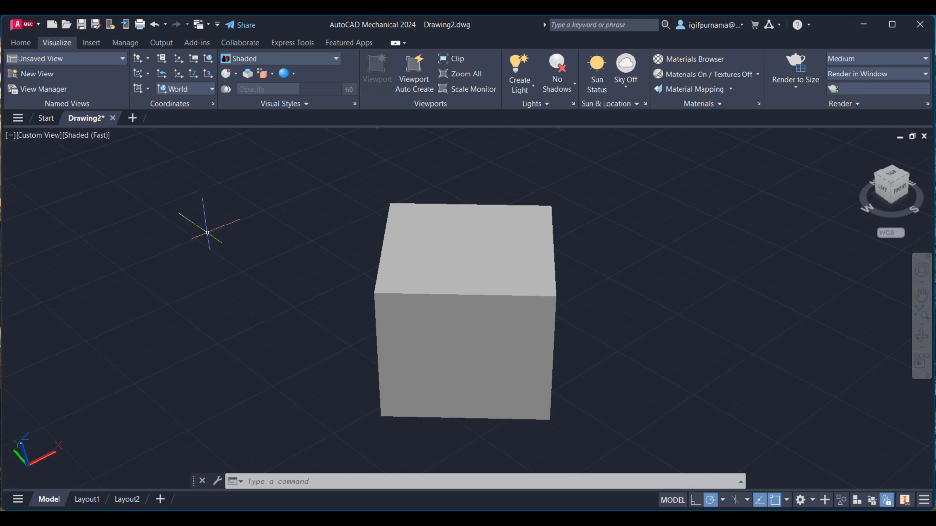
# Step: Switch to the Mechanical workspace, erase the box with E, and set the TOP view
pyautogui.click(802, 505)
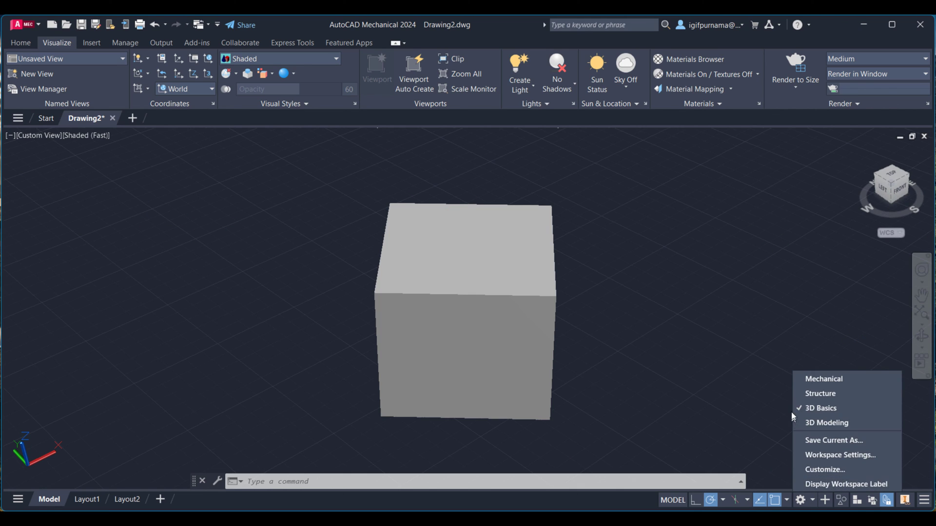
pyautogui.click(805, 384)
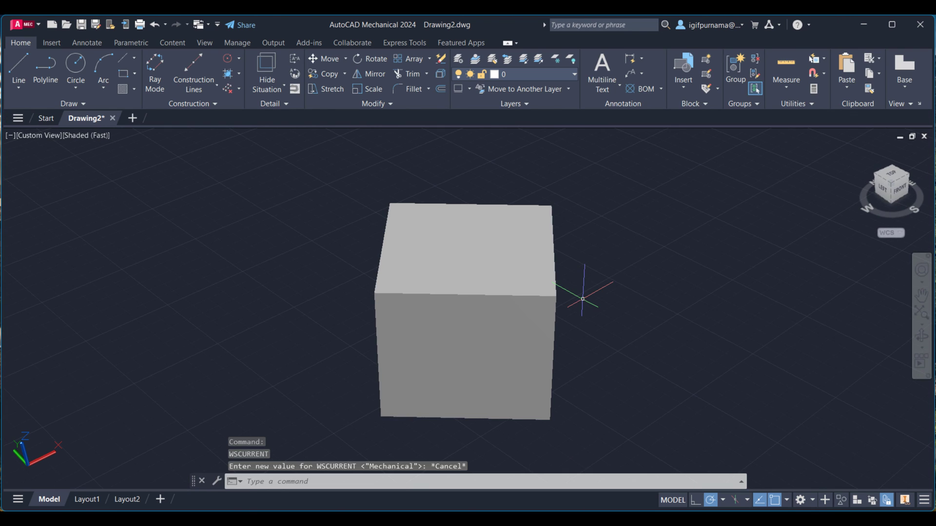
pyautogui.click(336, 198)
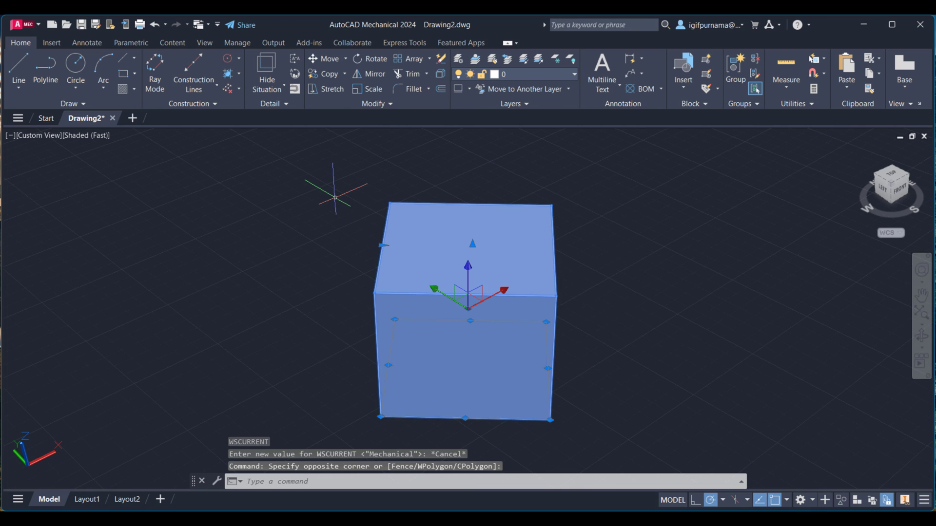
pyautogui.write('e')
pyautogui.press('Return')
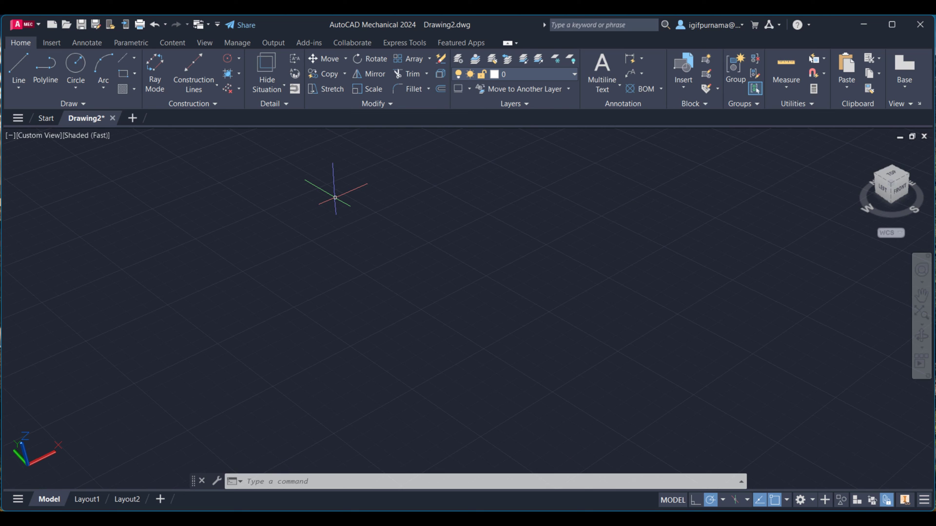
pyautogui.click(891, 174)
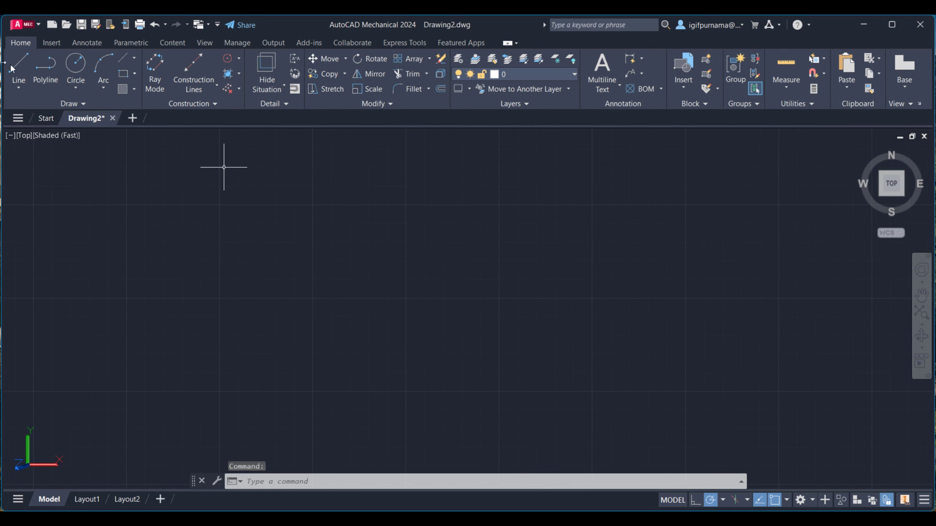
# Step: Browse the Insert, Annotate and Parametric ribbon tabs, ending on Content
pyautogui.click(52, 42)
pyautogui.click(81, 43)
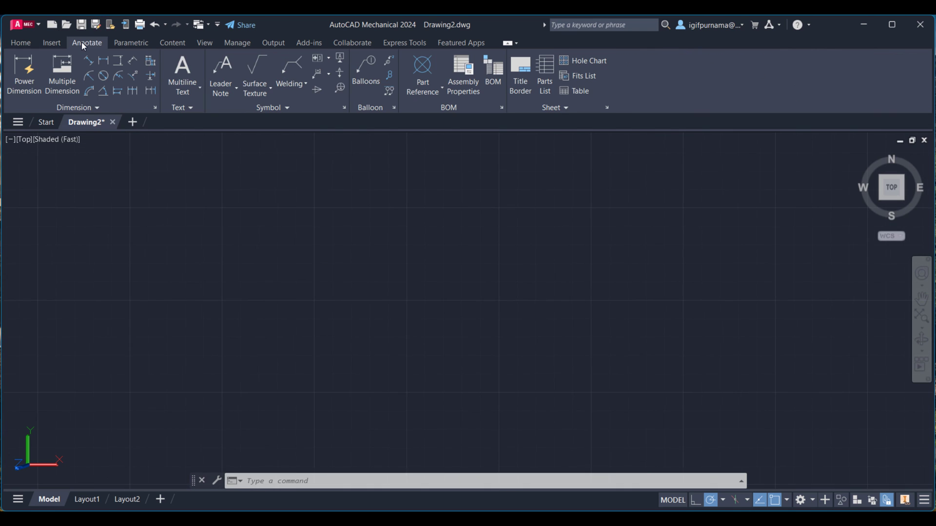
pyautogui.click(130, 42)
pyautogui.click(162, 42)
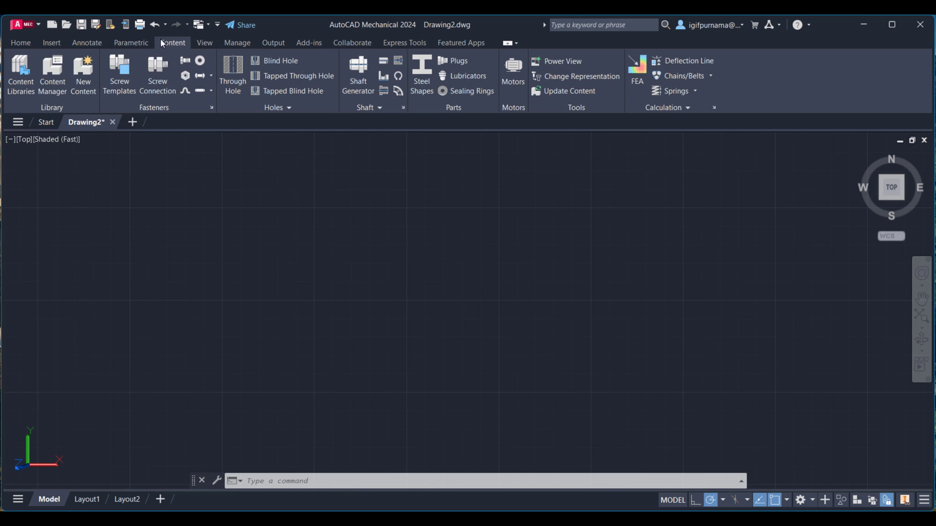